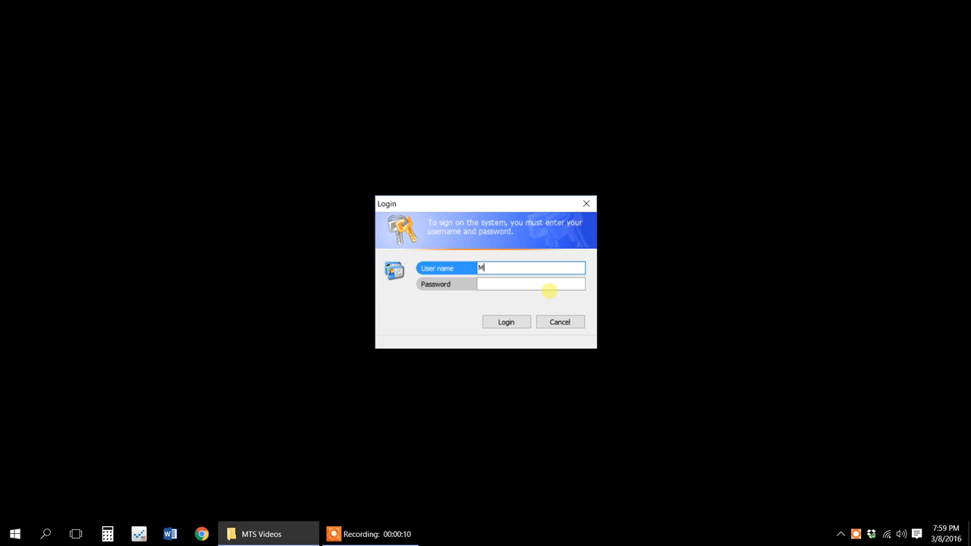
Complete the login with user name MTS and the account password, and sign in.
key(Tab)
text(•••••••••)
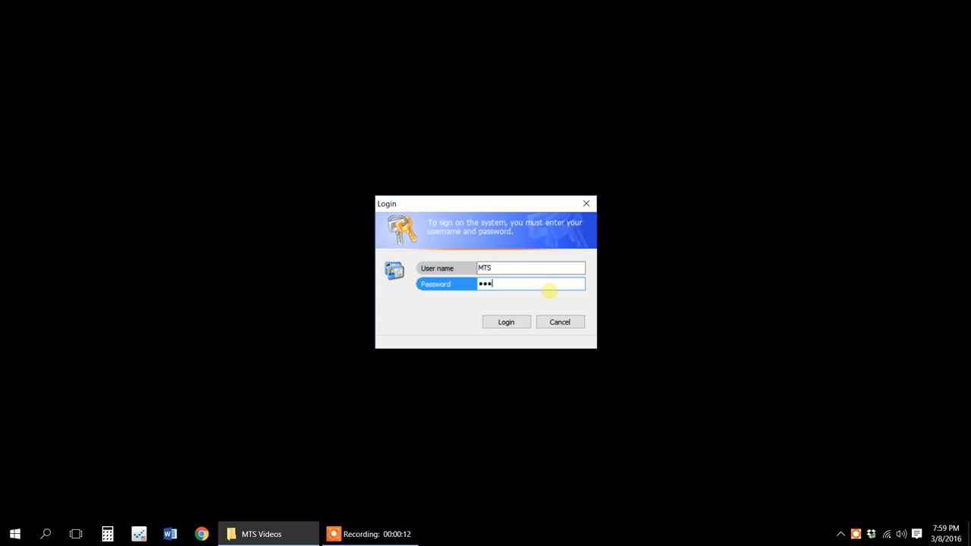
text(•)
key(Return)
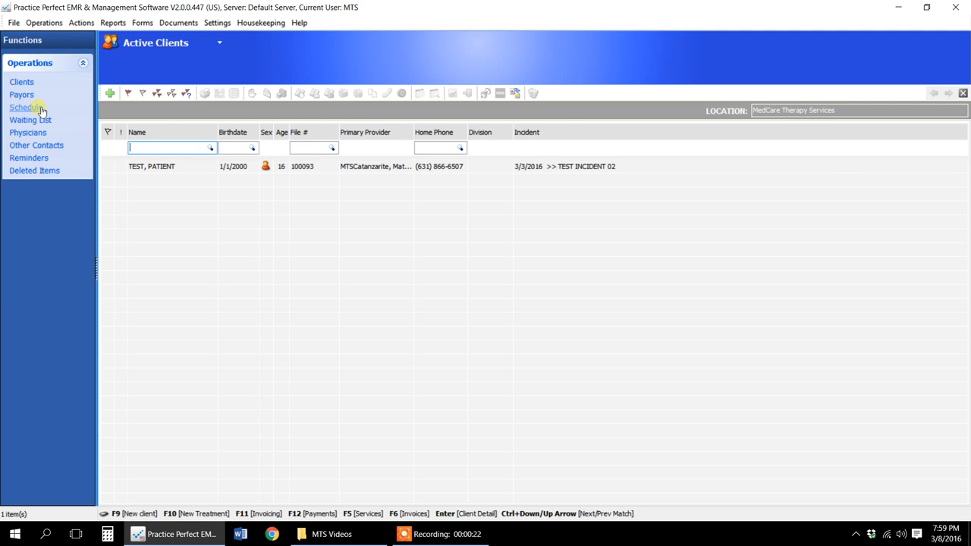
Open the progress note list of the test patient from the active clients.
click(21, 84)
click(153, 170)
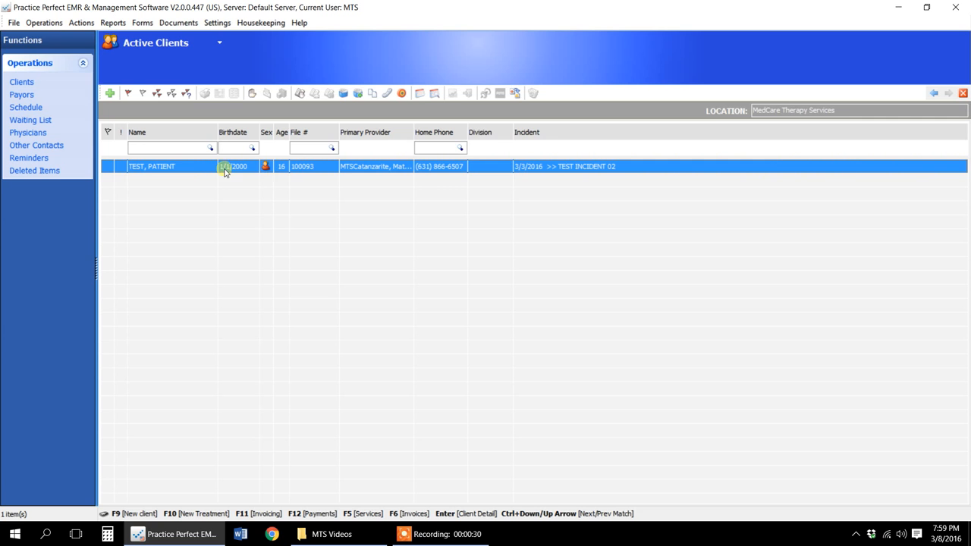
click(344, 94)
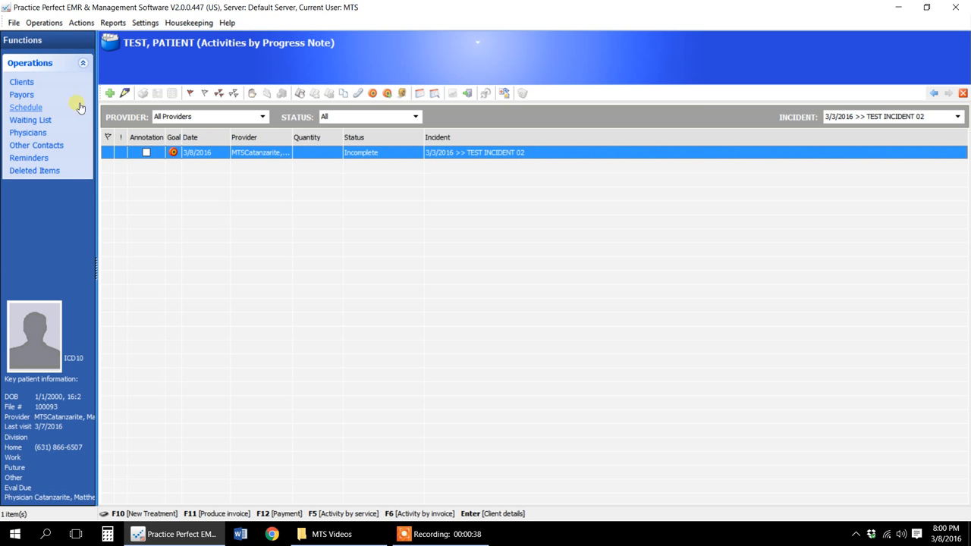
Return to the clients, open the test patient's documents and create a new MedCare Evaluation Form.
click(30, 84)
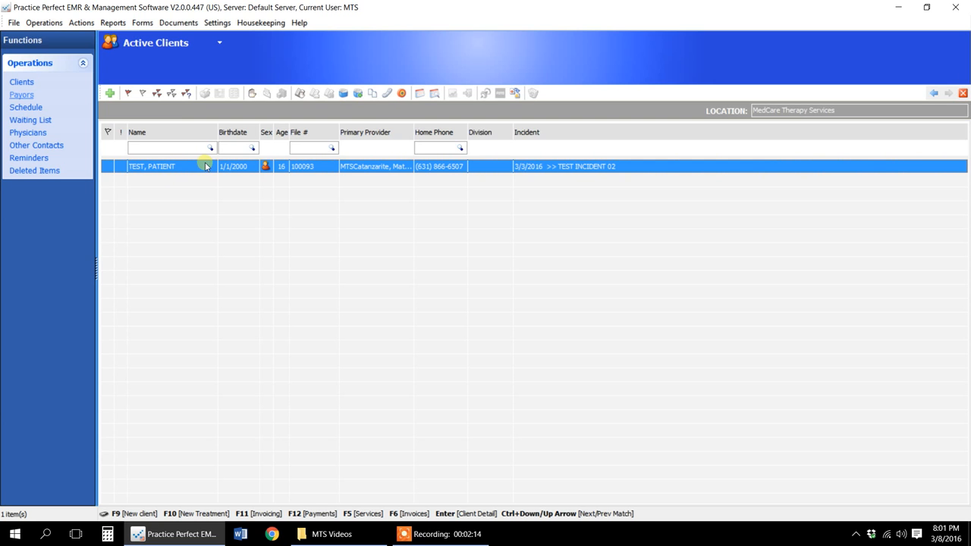
click(372, 93)
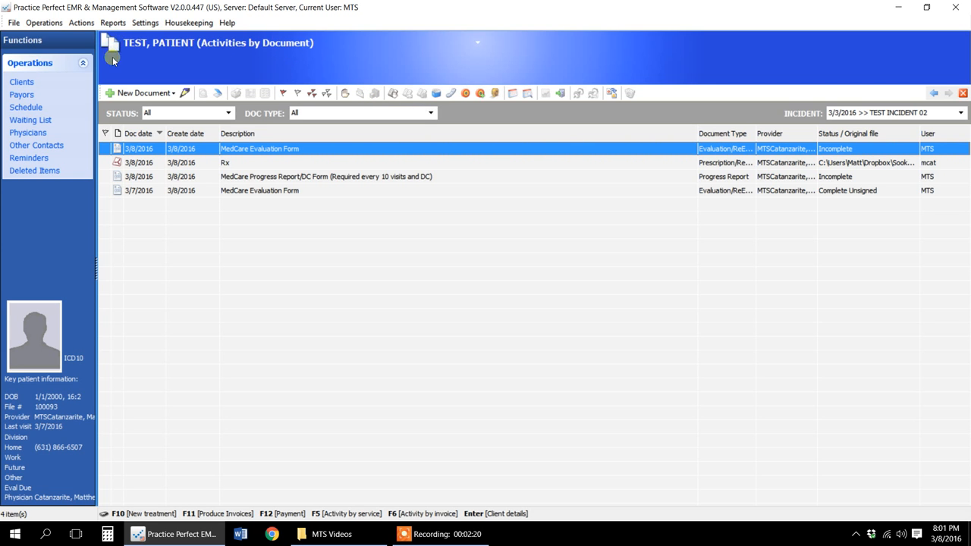
click(162, 94)
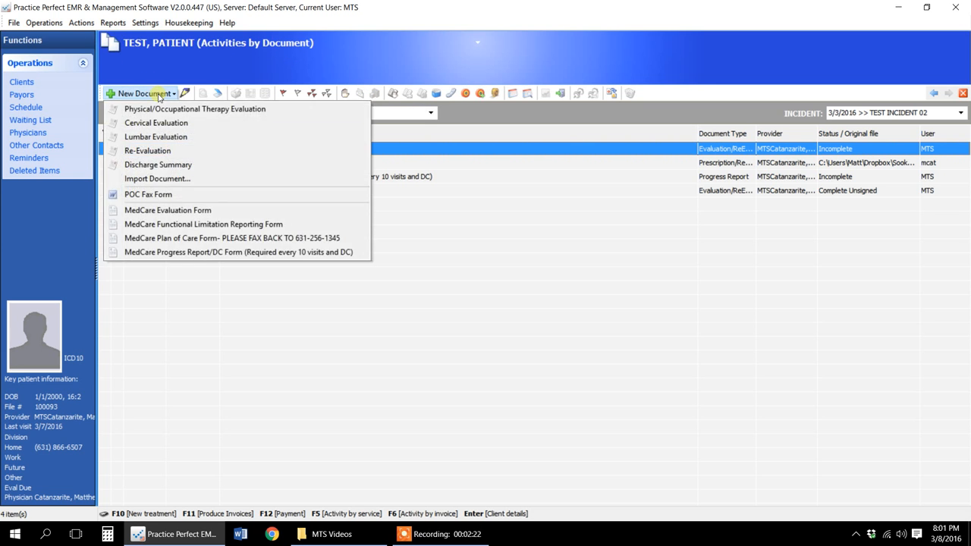
click(182, 211)
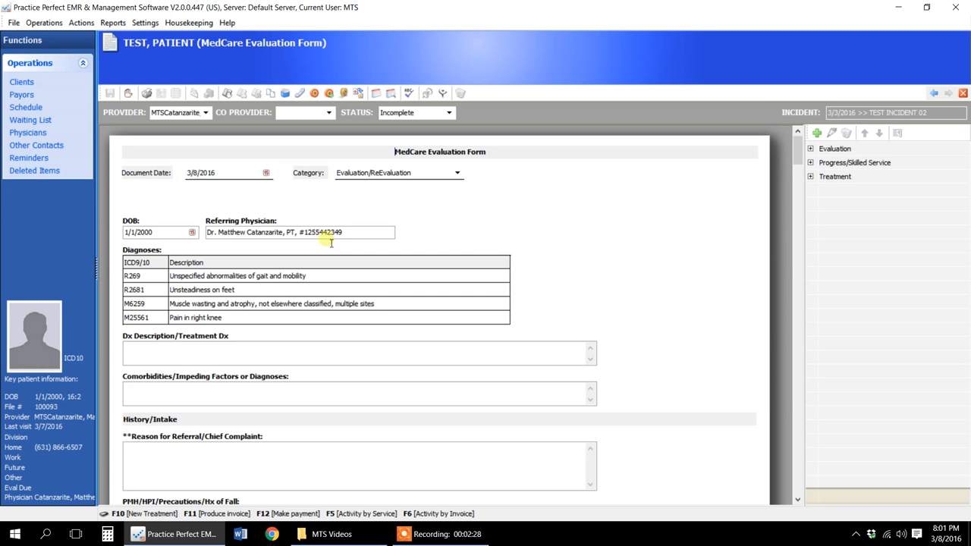
scroll(400, 241, down, 1)
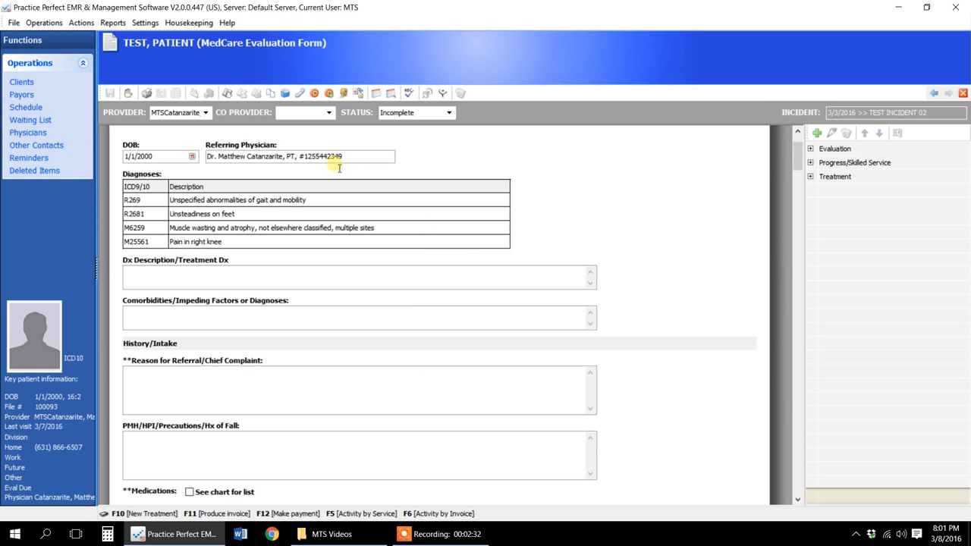
Open the incident goals from the evaluation form and add the predefined goal about decreasing fall risk as measured by Tinetti.
click(329, 94)
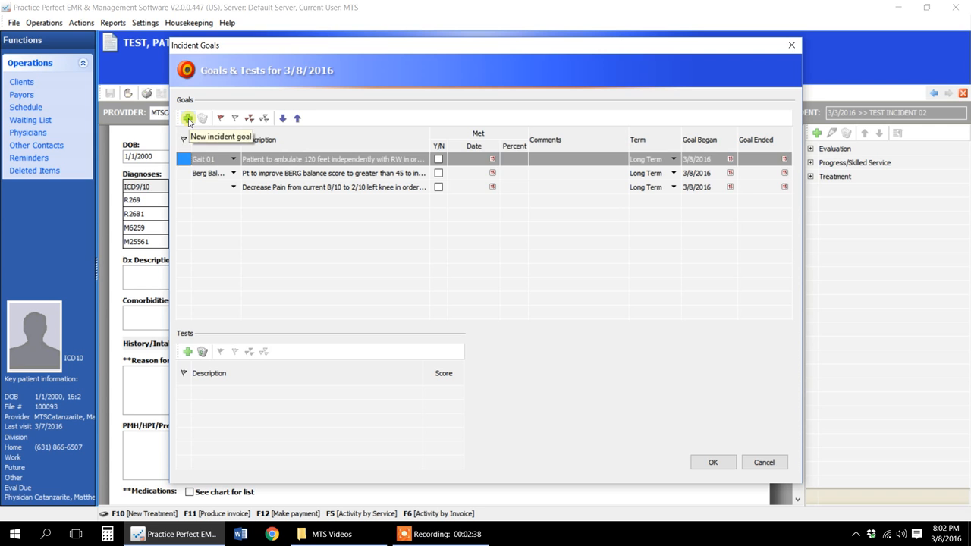
click(188, 118)
click(234, 200)
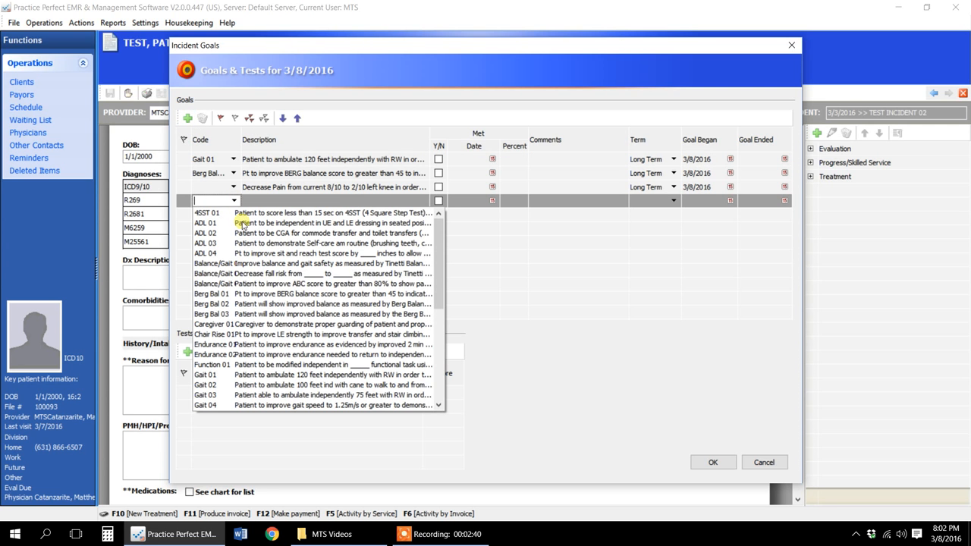
click(325, 276)
click(313, 201)
click(335, 202)
key(Left)
key(Left)
key(Left)
key(Left)
key(Left)
key(Left)
key(Left)
key(Left)
key(Left)
key(Left)
key(Left)
key(Left)
key(Left)
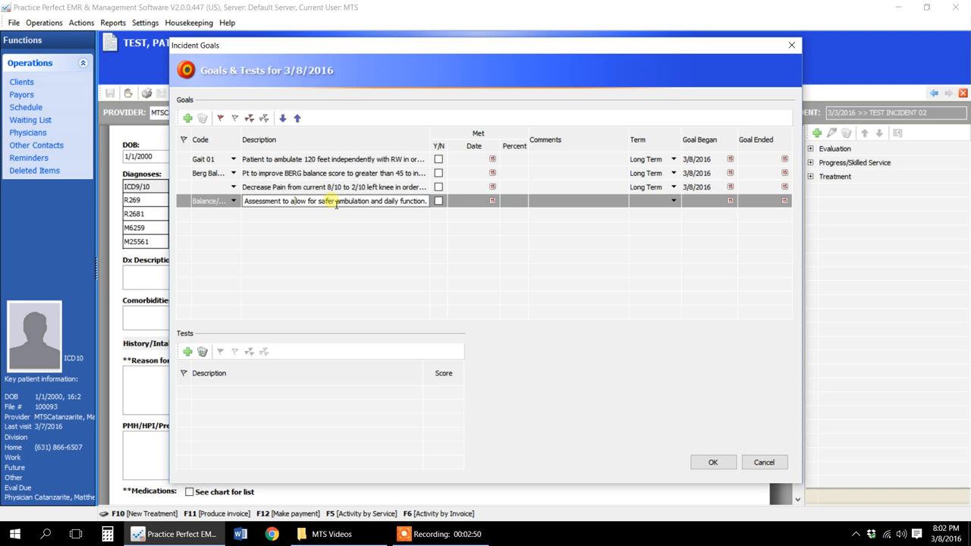
Add a custom Long Term goal described as "sdjklfklsdjafklsdfksdfsdklfjkl", begun 3/8/2016, and save the incident goals.
click(187, 118)
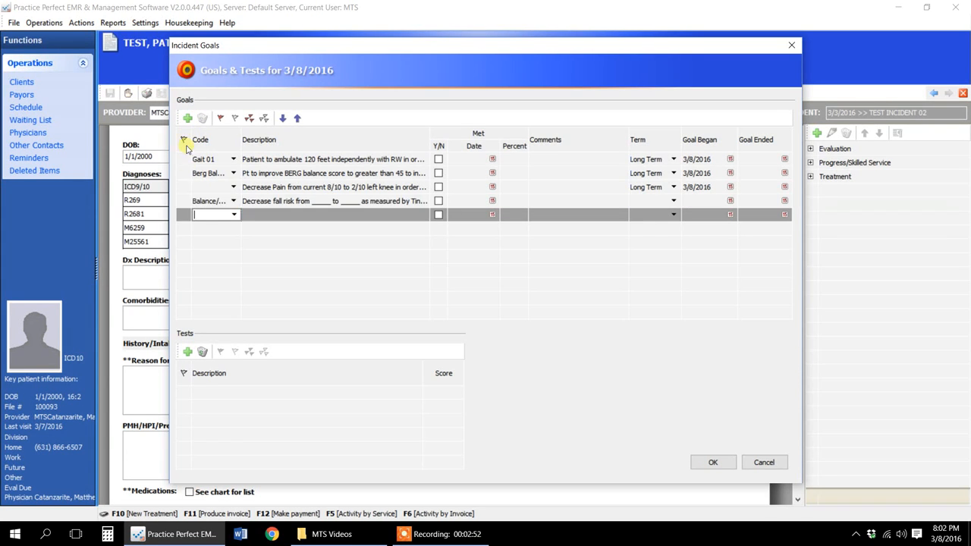
click(261, 216)
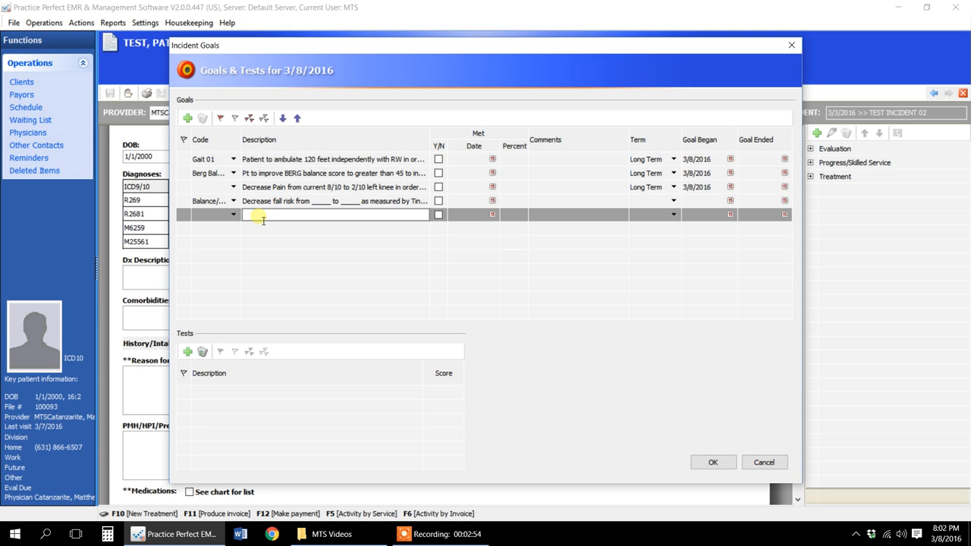
text(sdjklfklsdjafklsdfksdfsdklfjkl)
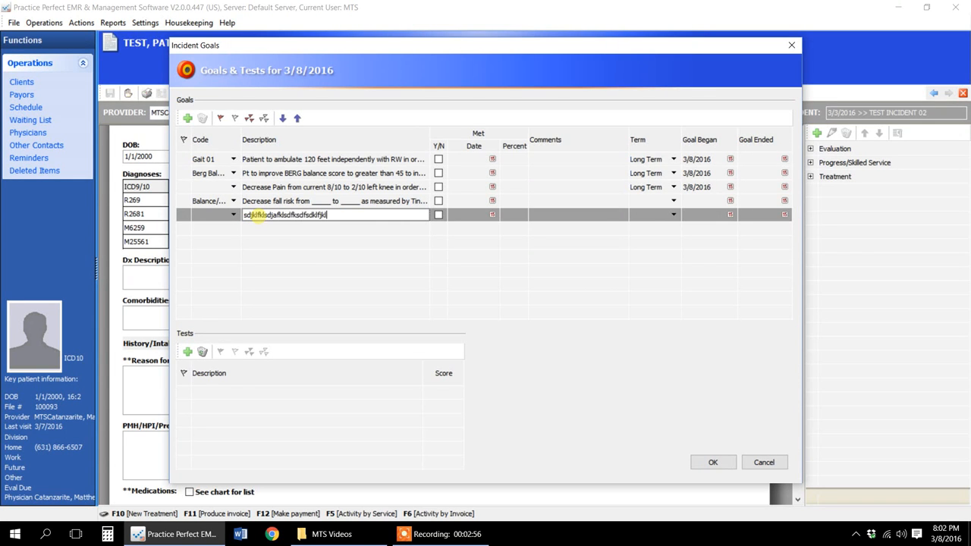
click(673, 214)
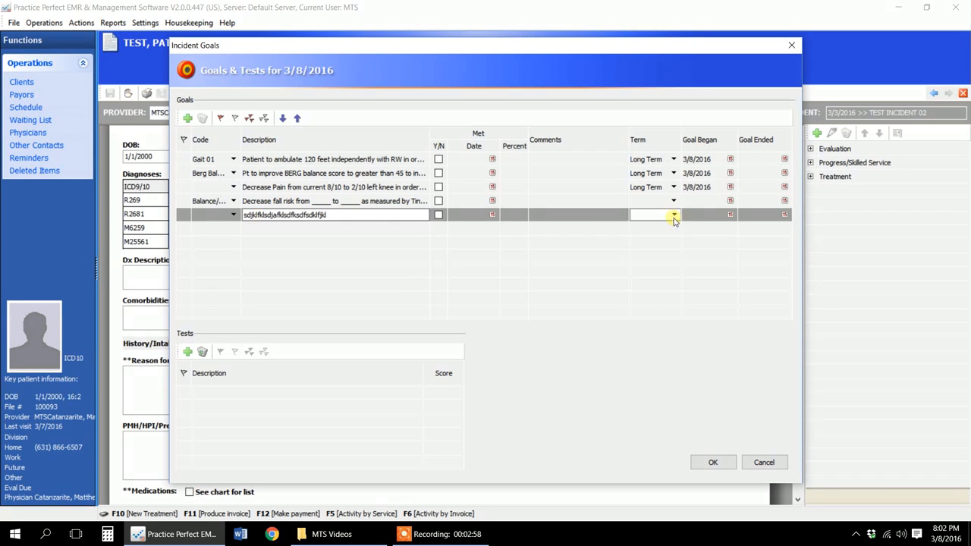
click(649, 237)
click(713, 214)
text(3/)
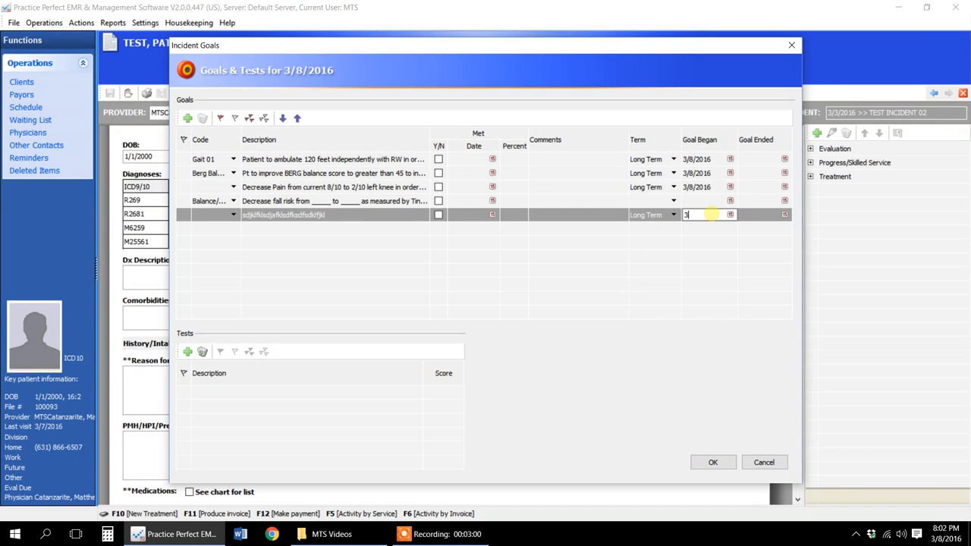
text(8/19)
key(Return)
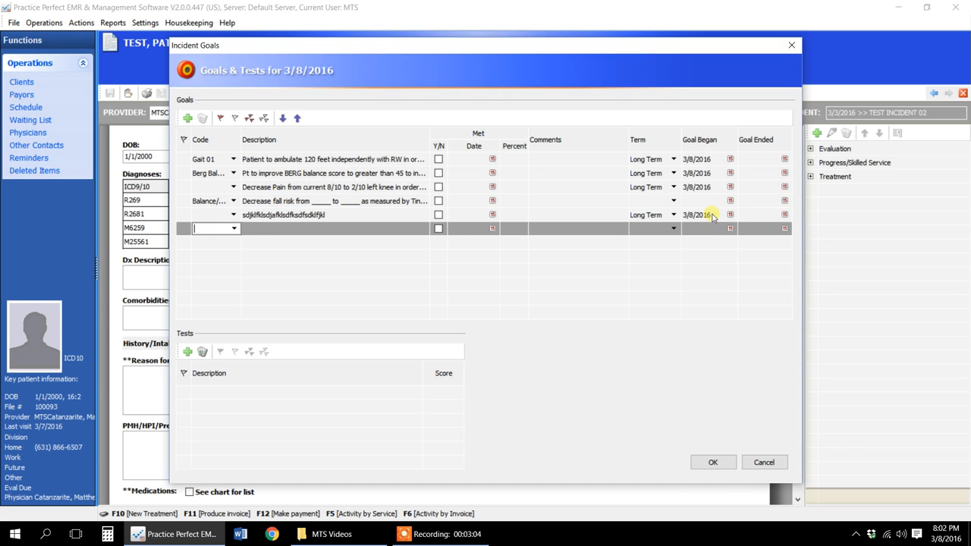
click(711, 461)
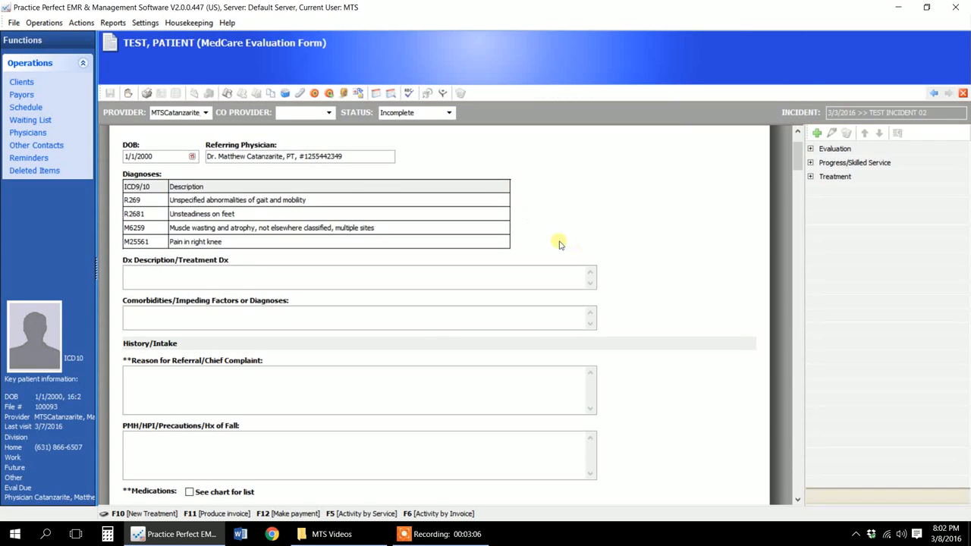
Try setting the evaluation form's status to Complete Signed, but decline the certification.
click(448, 112)
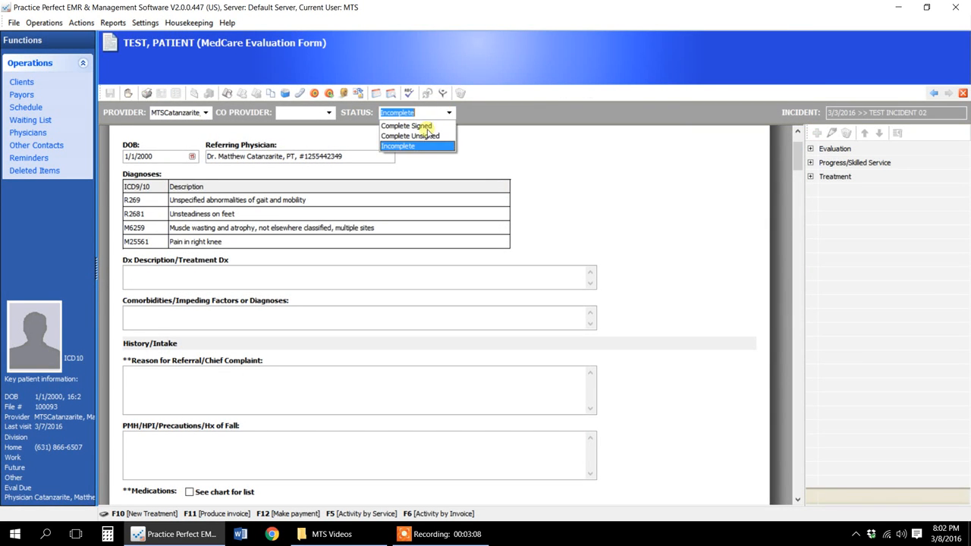
click(430, 125)
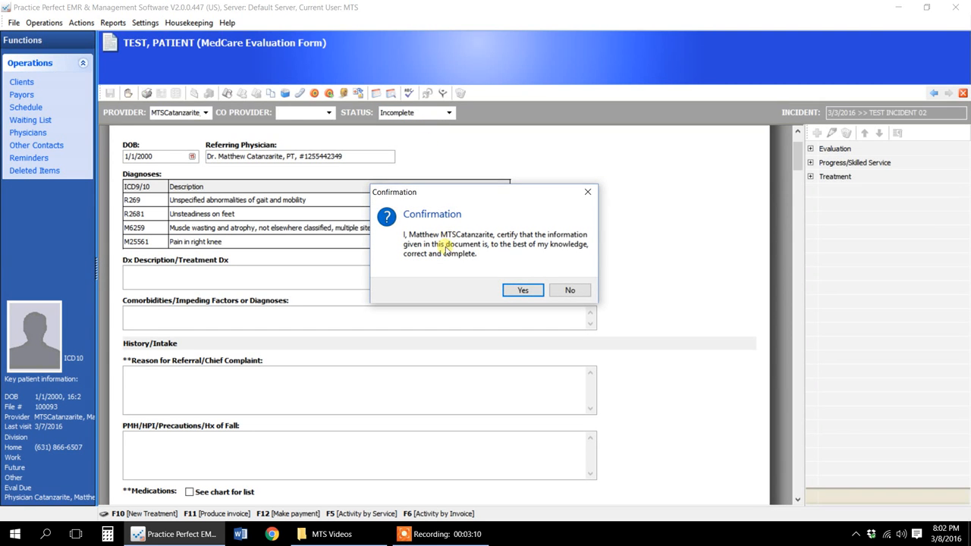
click(568, 289)
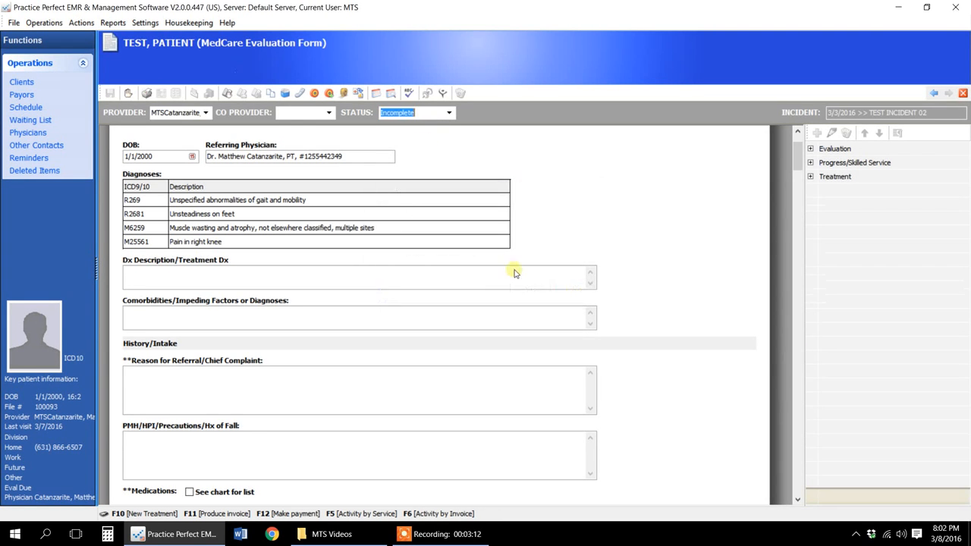
click(470, 158)
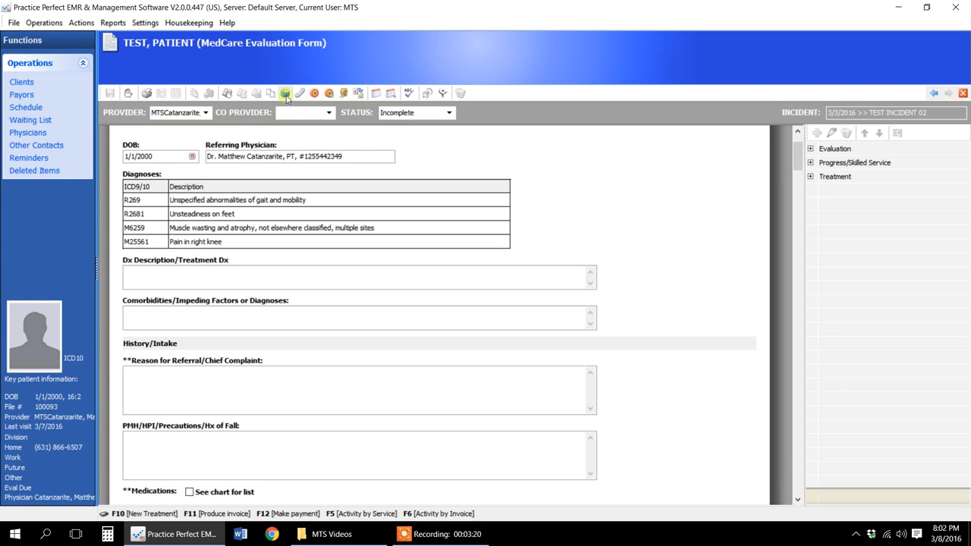
Return to the clients and open the test patient's 3/8/2016 progress note.
click(32, 85)
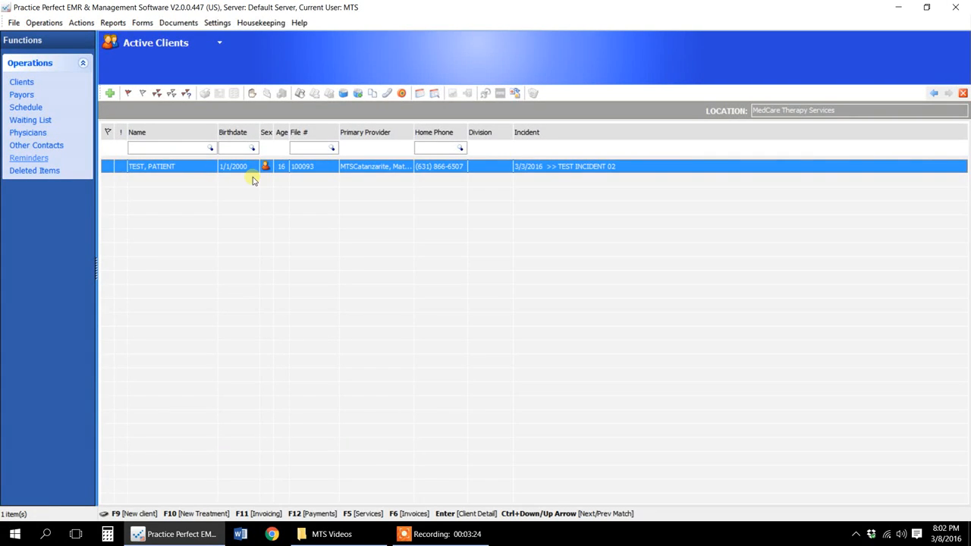
click(358, 94)
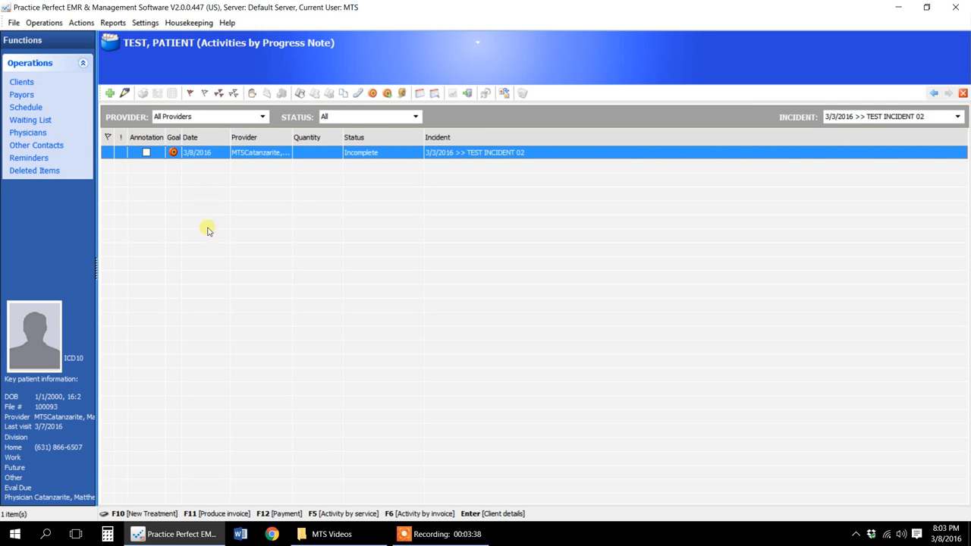
double_click(206, 155)
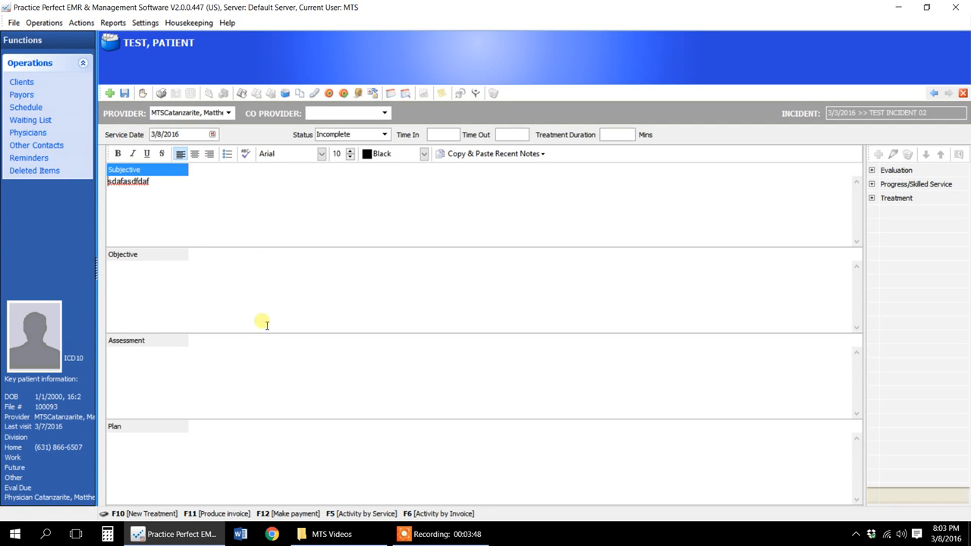
Enter "sdfsdfsadf" in the Objective section and "adafdf" in the Assessment section, and check the note's status options.
click(262, 292)
text(sdfsdfsadf)
click(201, 405)
text(adafdf)
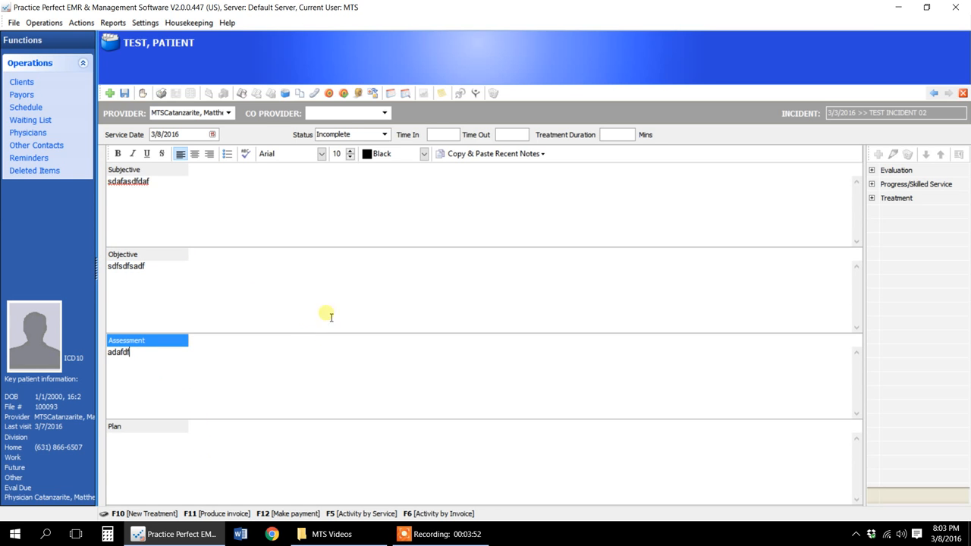
click(383, 134)
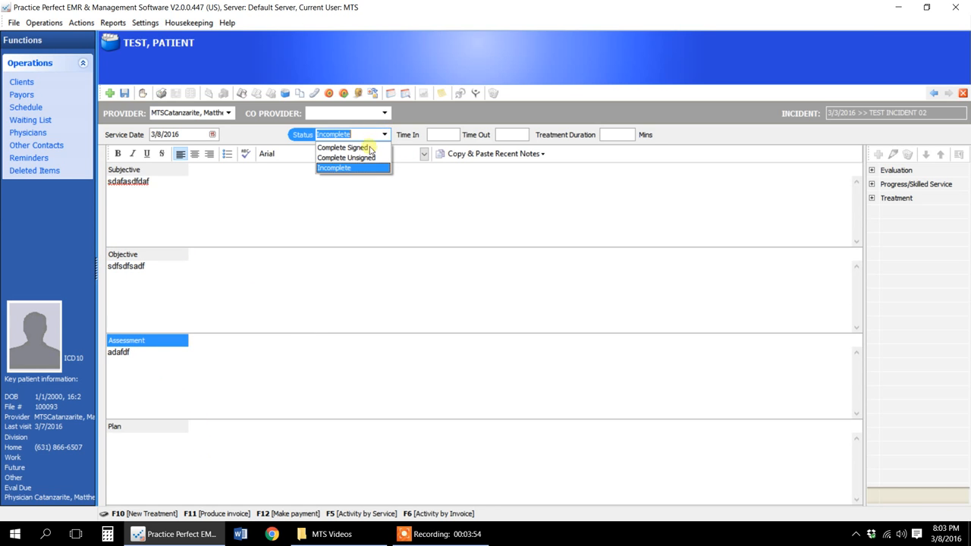
click(489, 237)
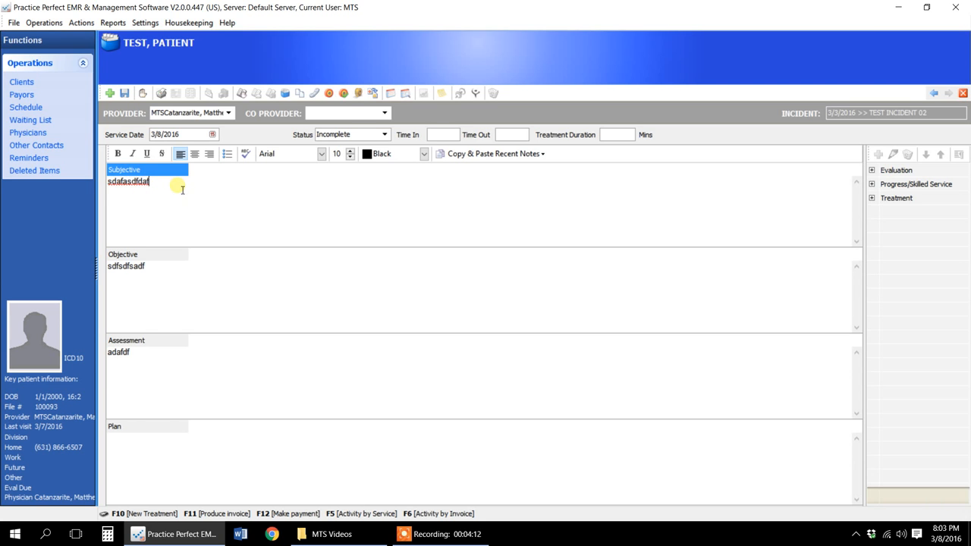
Delete the Subjective section's text and check the recent notes available to copy and paste.
drag(182, 190, 86, 187)
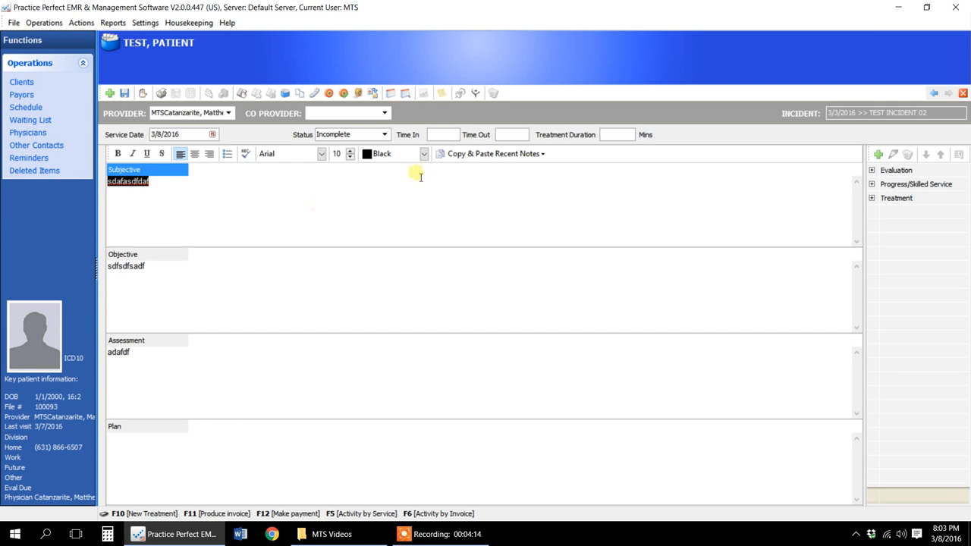
key(Delete)
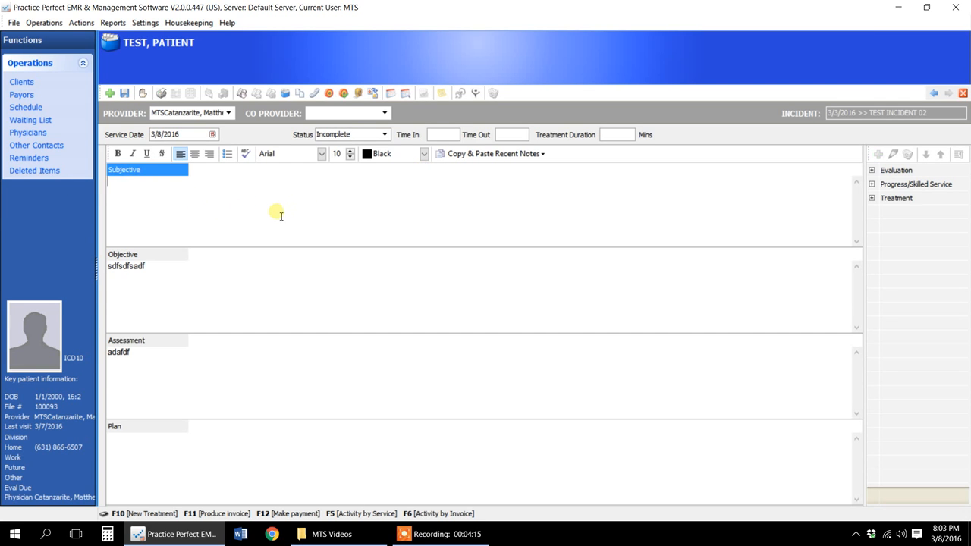
click(496, 154)
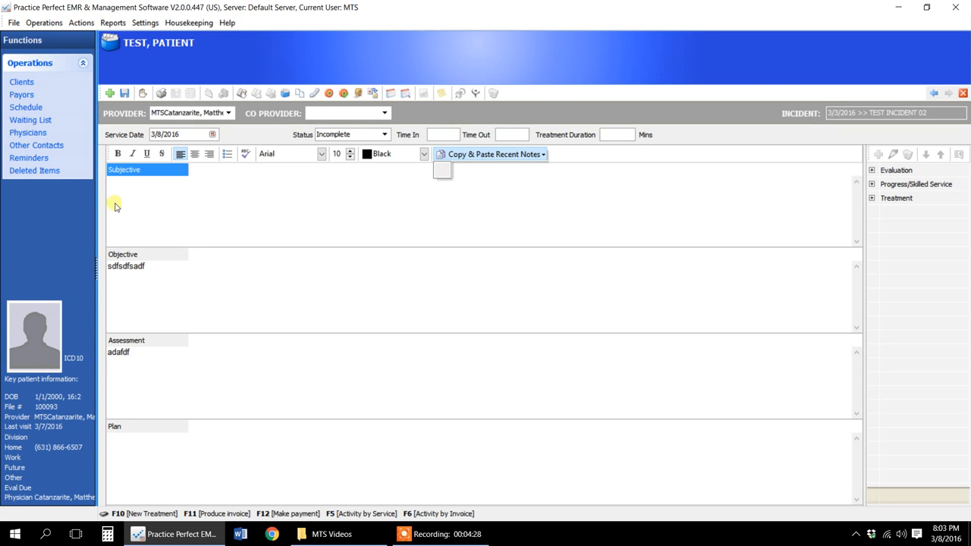
click(265, 217)
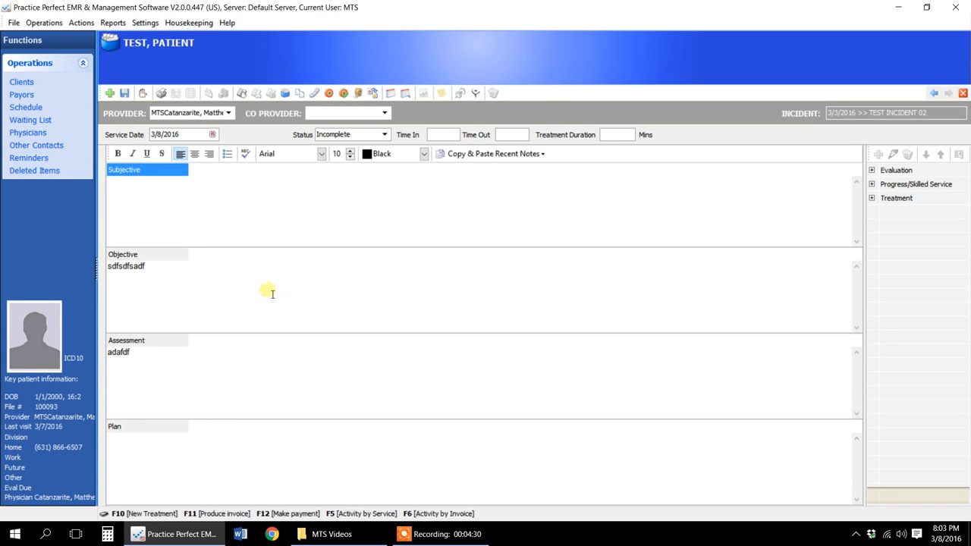
Delete the Objective section's text and check which recent notes can be copied into that section.
click(250, 287)
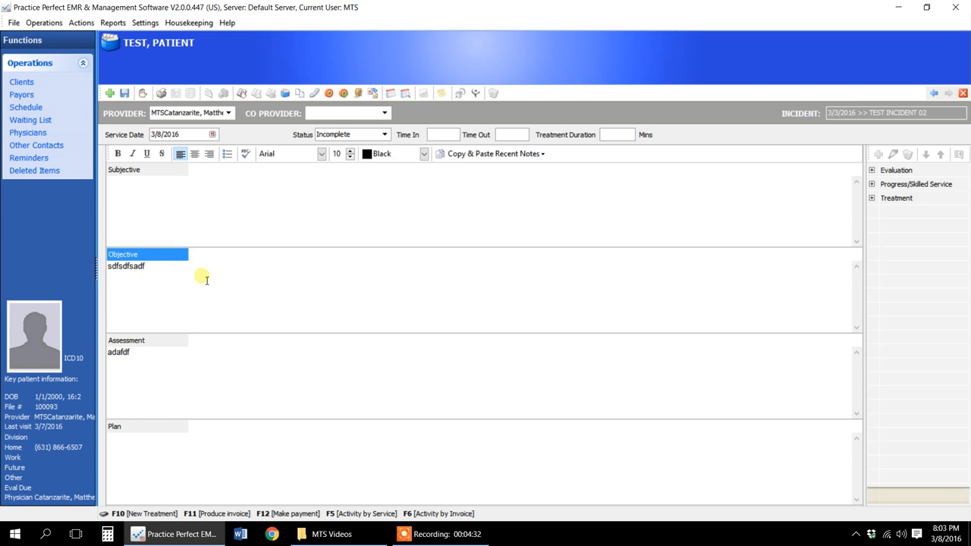
double_click(189, 268)
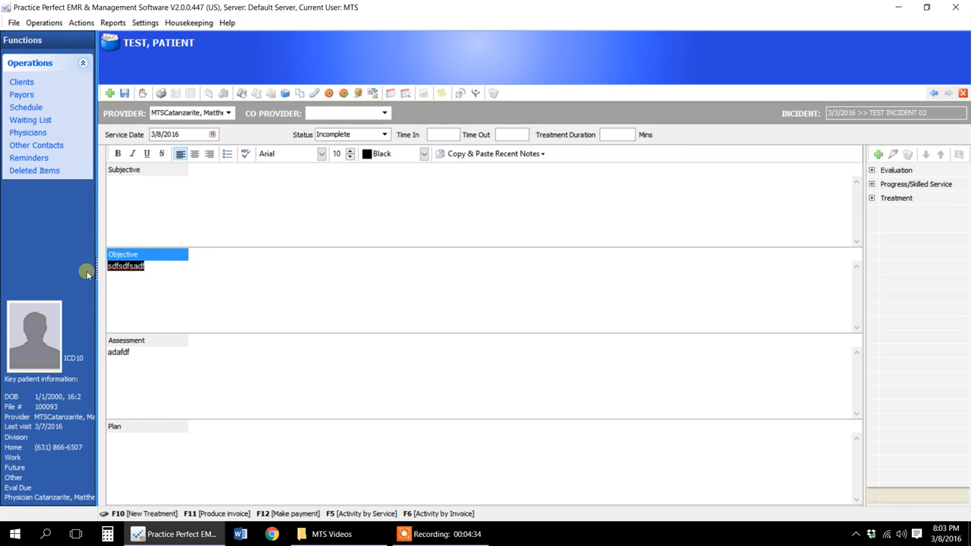
key(Delete)
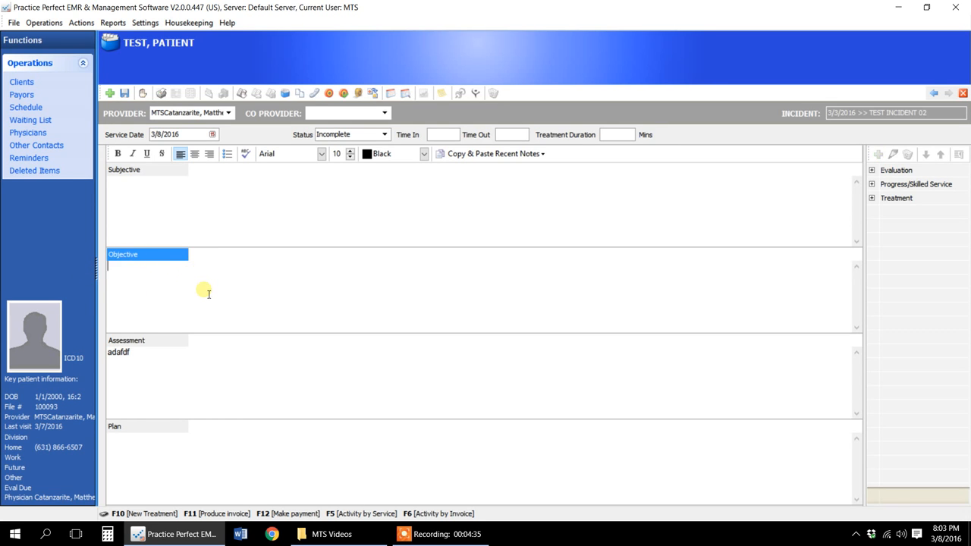
click(509, 156)
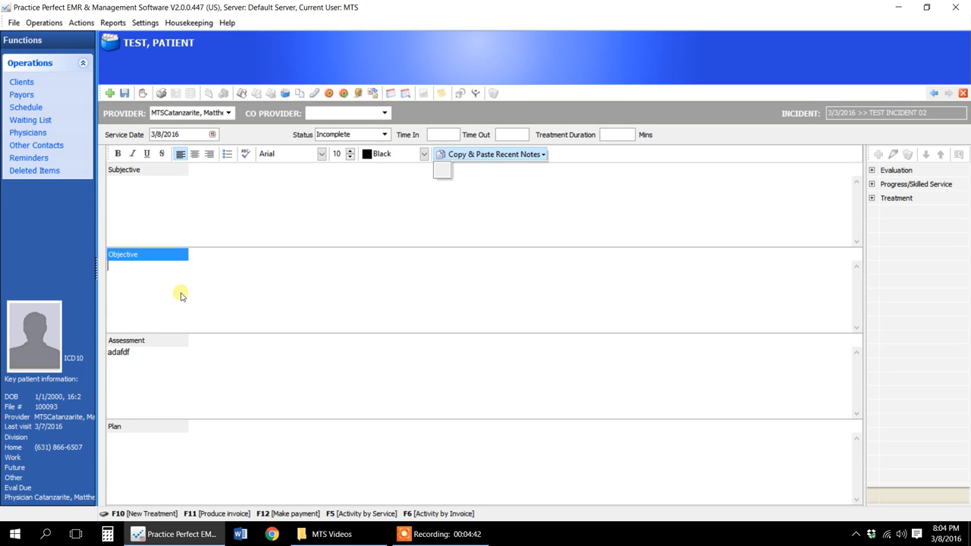
click(394, 288)
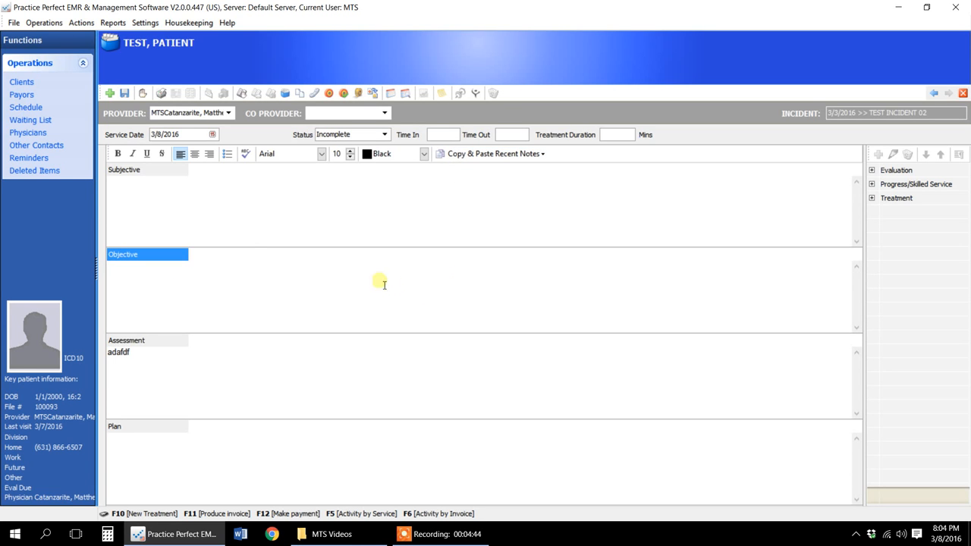
click(261, 229)
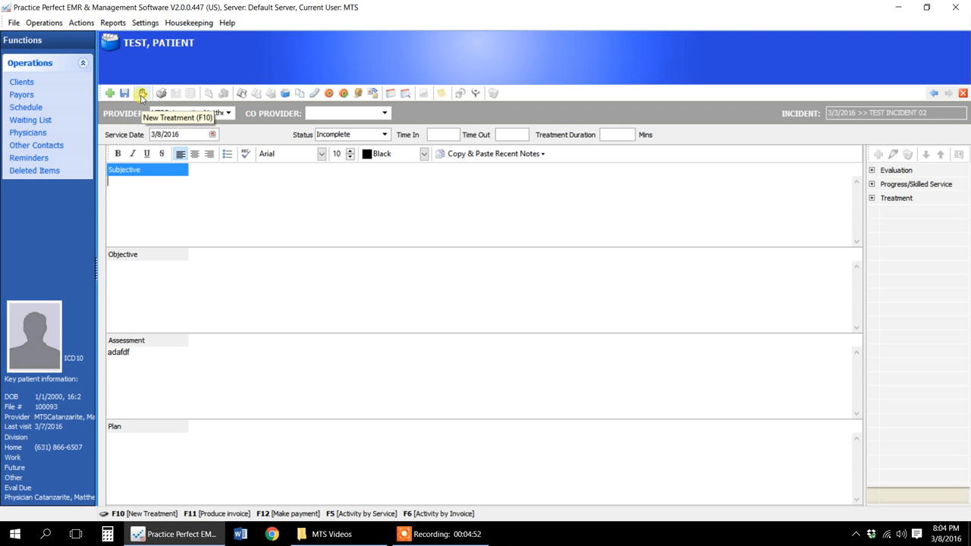
Start a new treatment entry for the test patient and add fee code 97110 PT, Therapeutic Exercises.
click(141, 95)
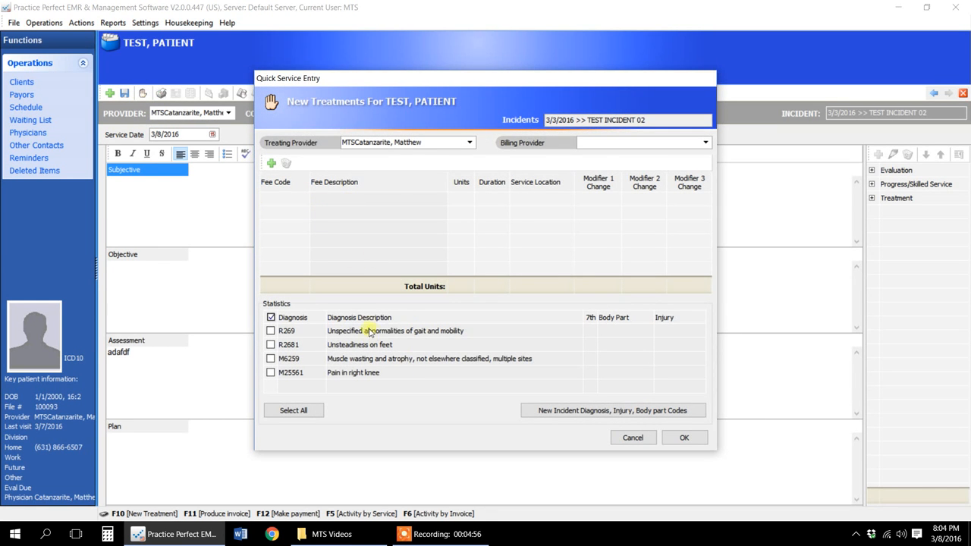
click(271, 165)
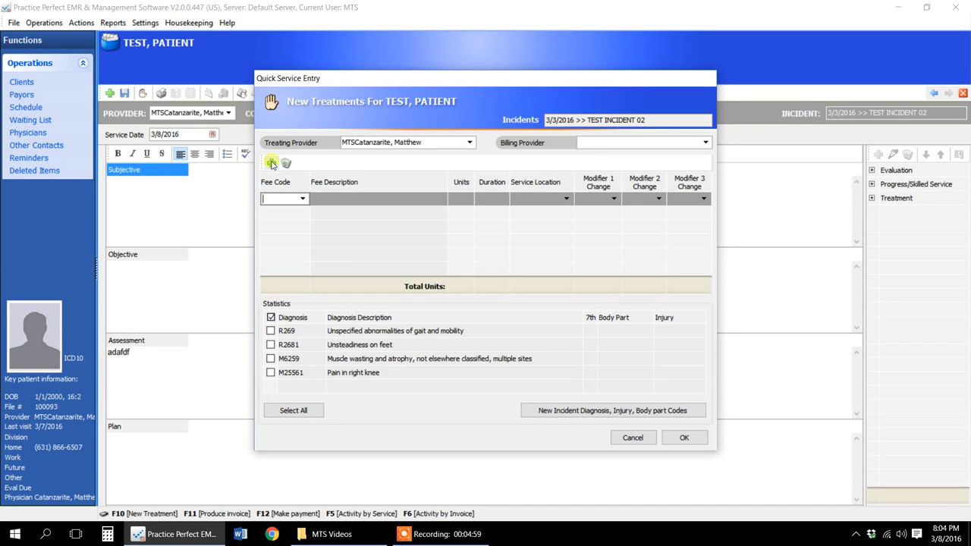
click(302, 199)
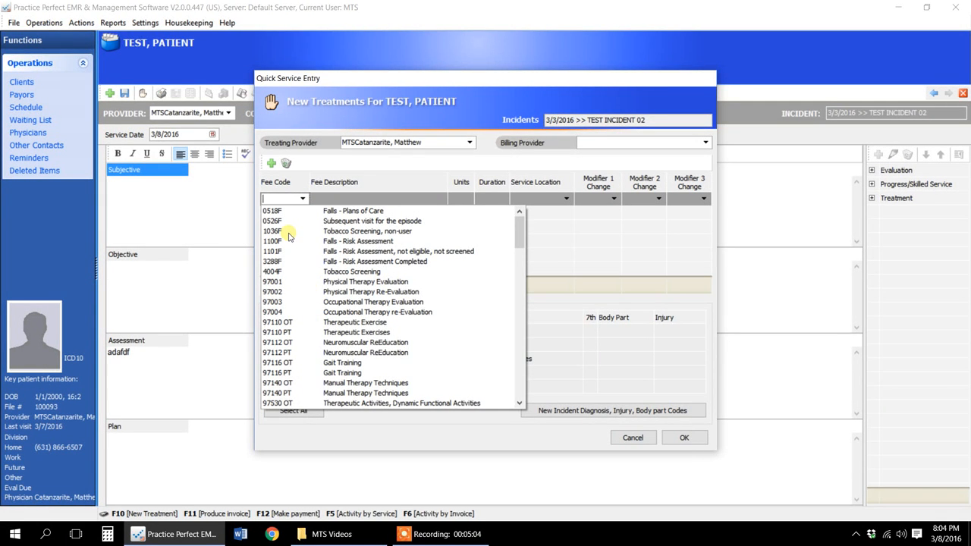
text(9711)
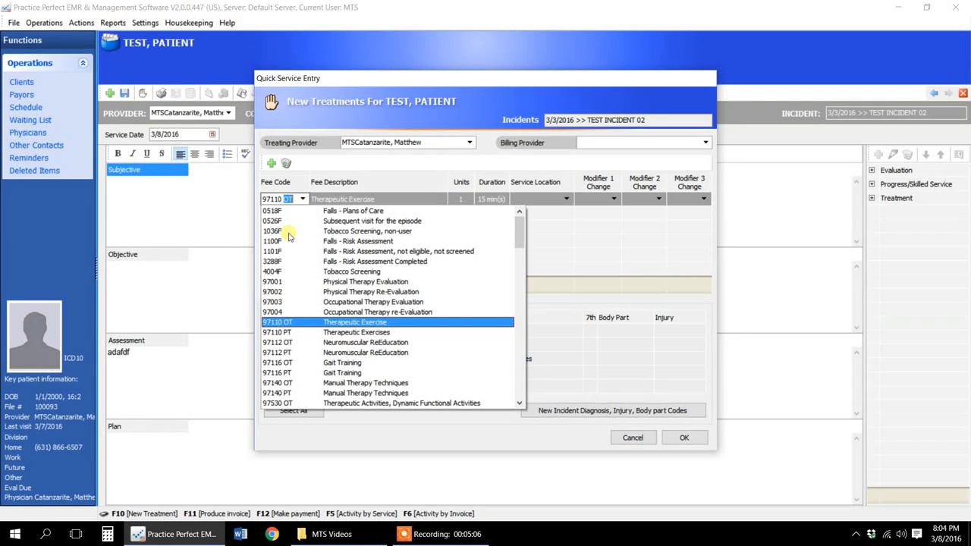
text(0 P)
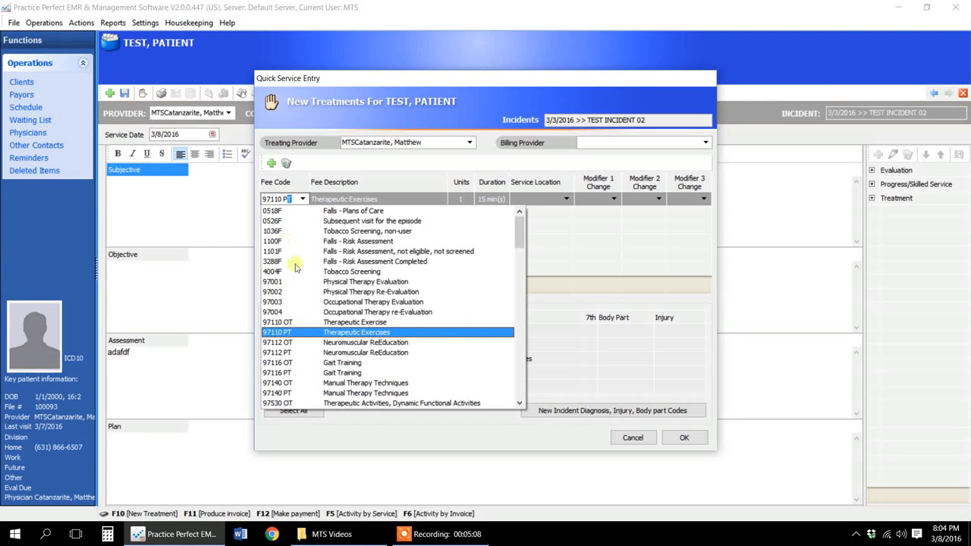
click(284, 331)
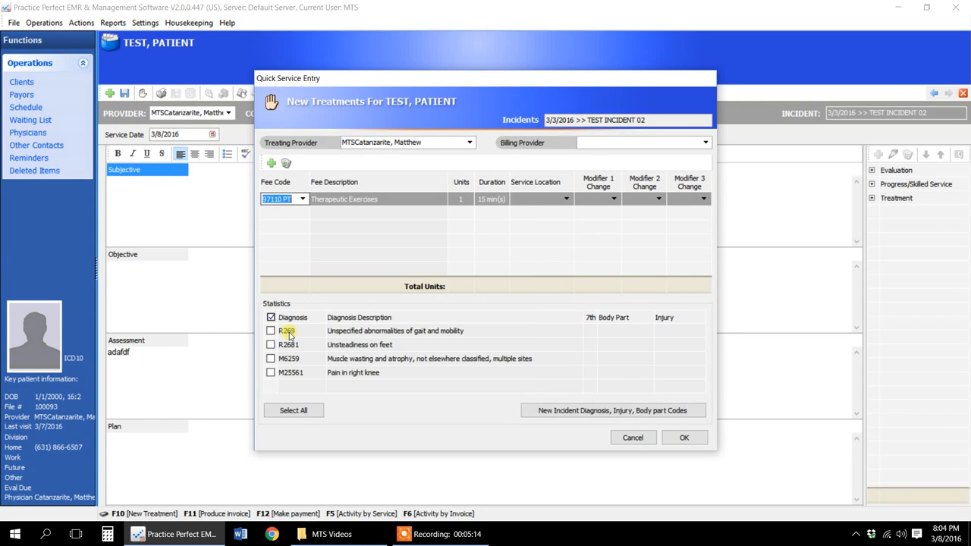
Set the Therapeutic Exercises line to 2 units and 28 minutes, and assign all the listed diagnoses to it.
click(369, 199)
click(460, 200)
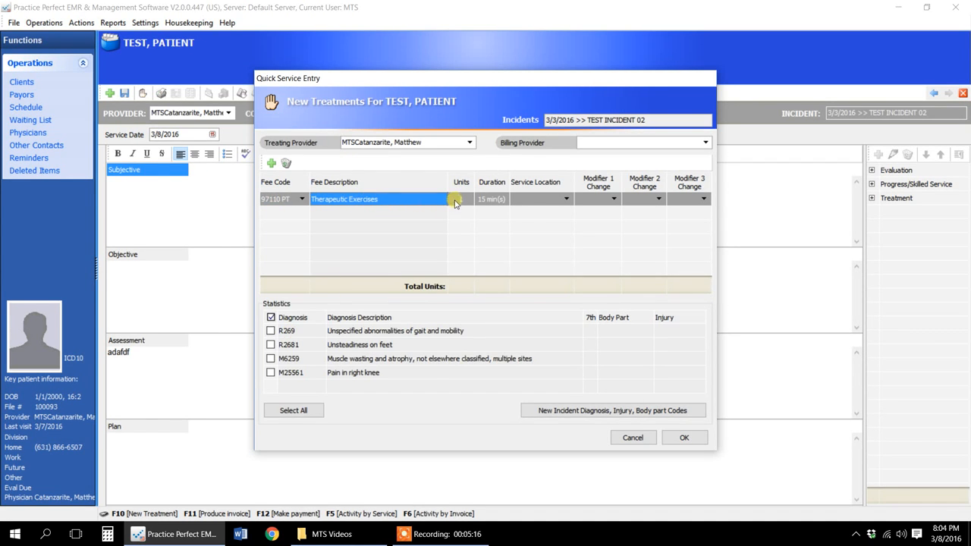
key(Tab)
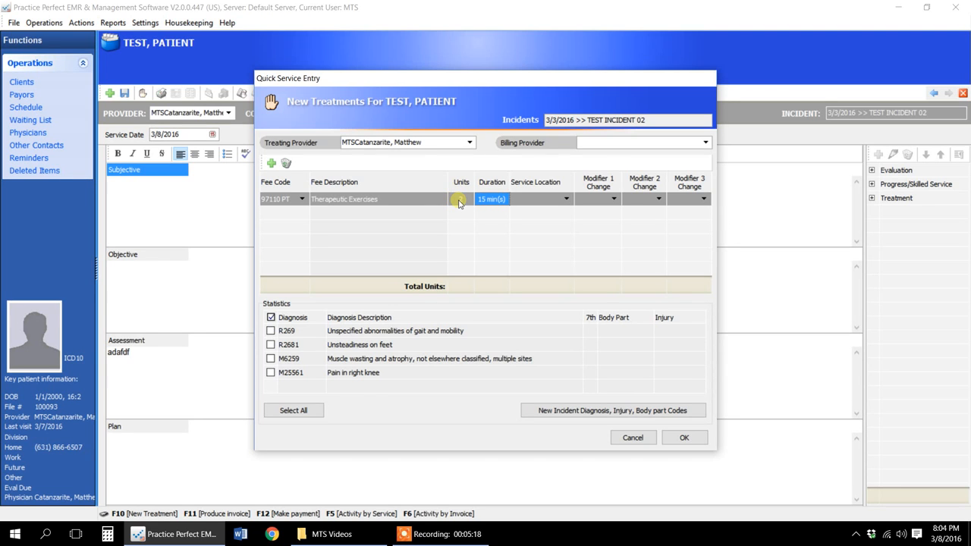
text(28)
key(Tab)
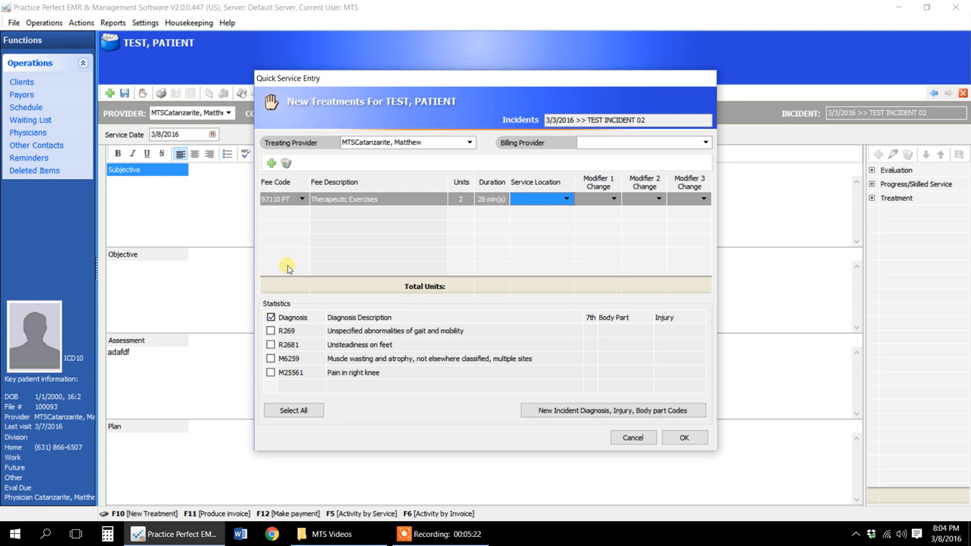
click(290, 409)
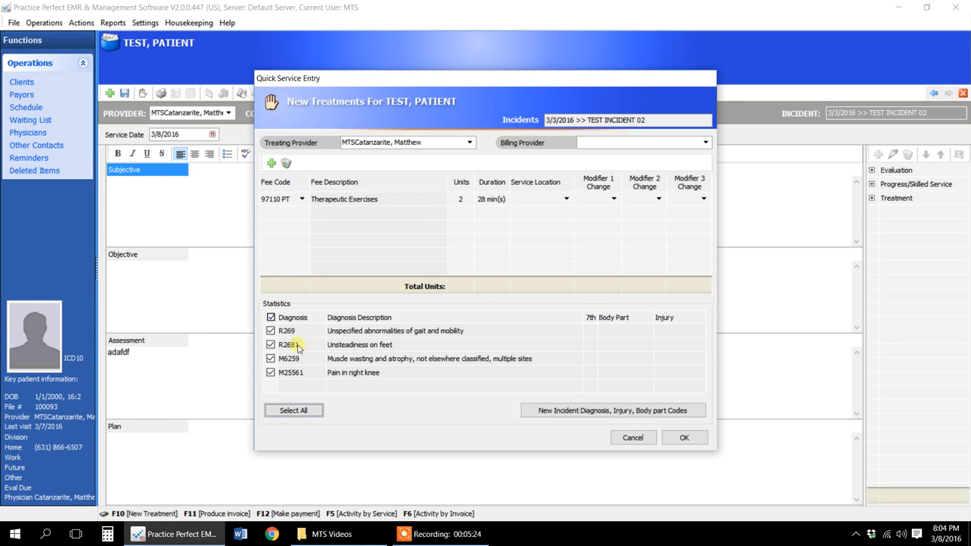
Add fee code 97112 PT, Neuromuscular ReEducation, with 2 units, 30 minutes and all diagnoses, and save the treatment entry.
click(270, 163)
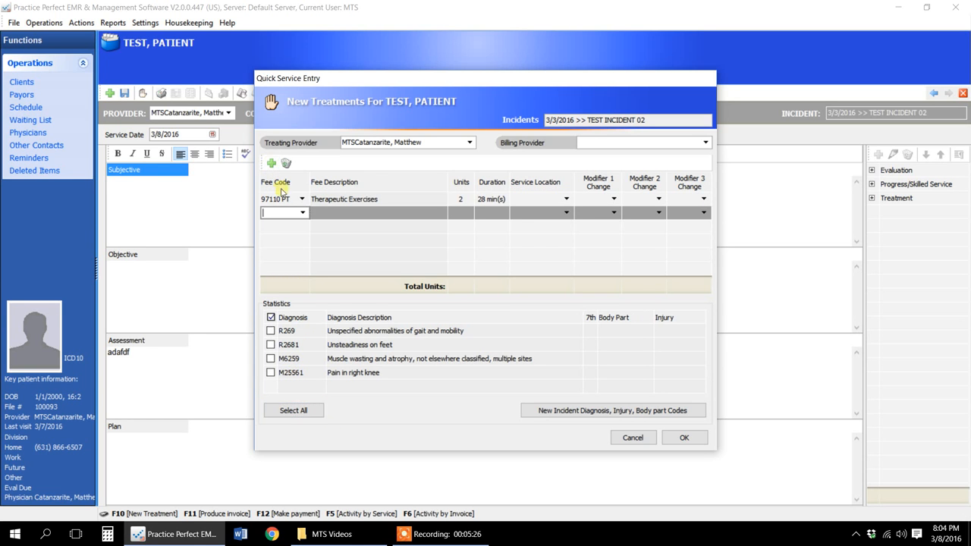
click(302, 214)
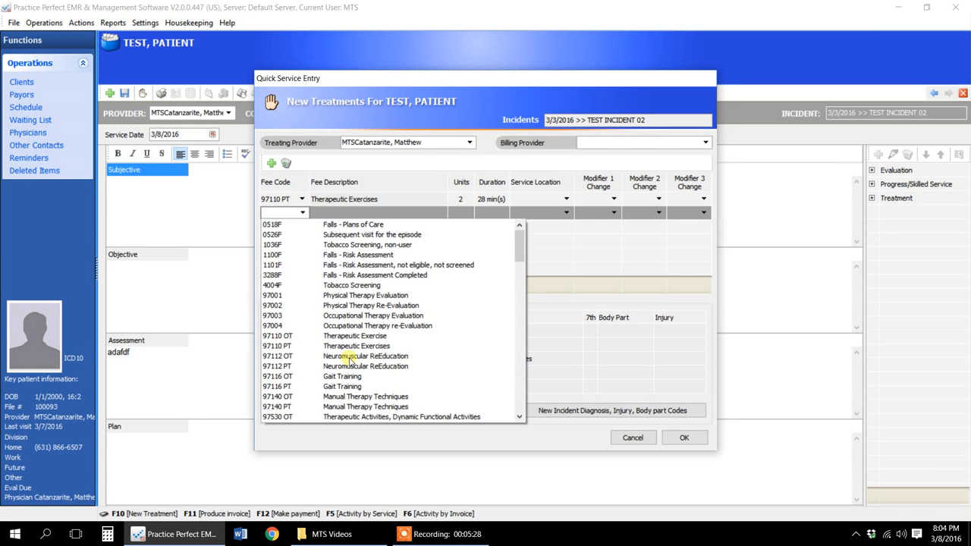
click(289, 367)
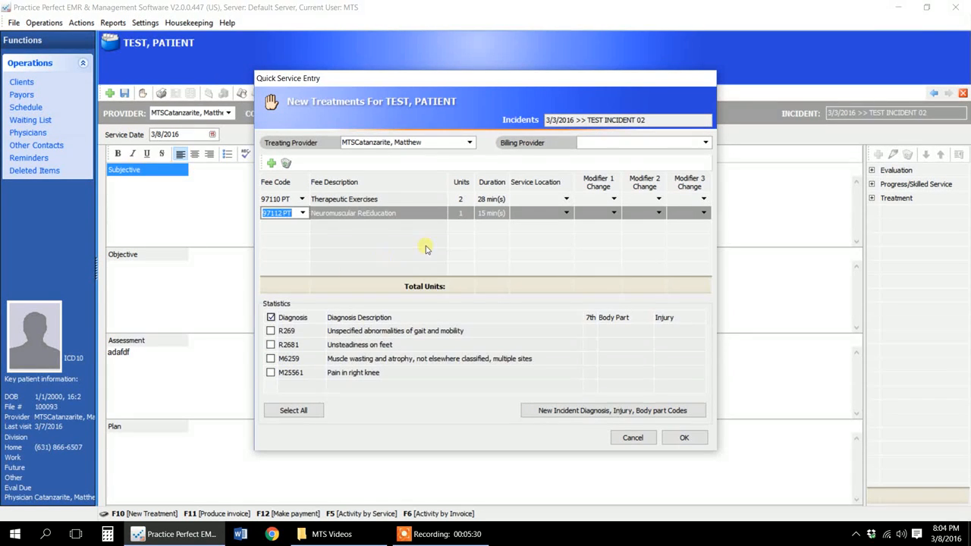
click(463, 215)
text(2)
key(Tab)
key(Tab)
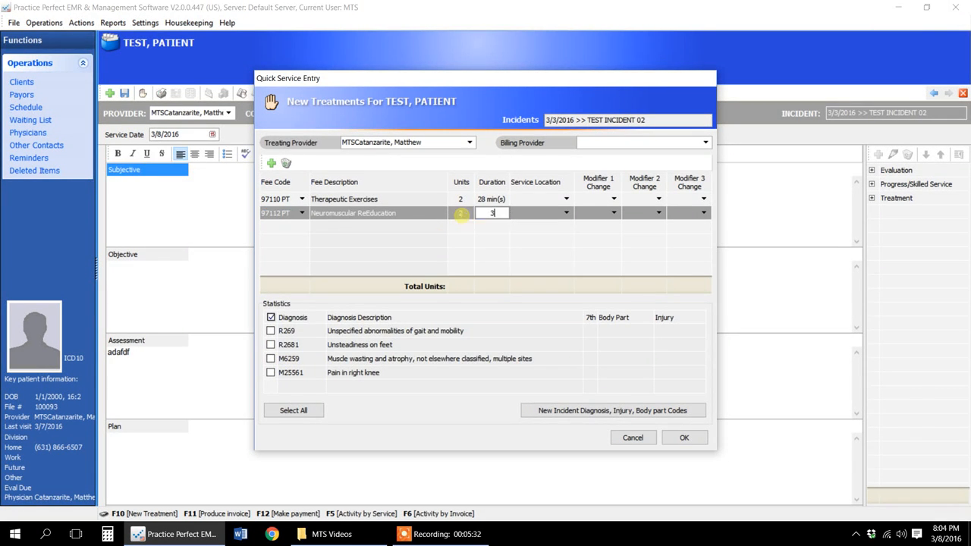
click(296, 410)
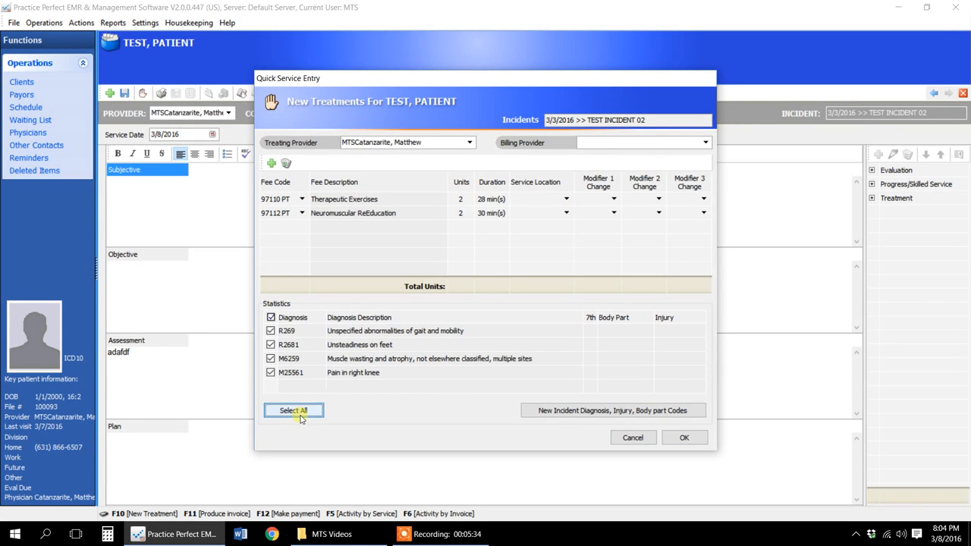
click(696, 441)
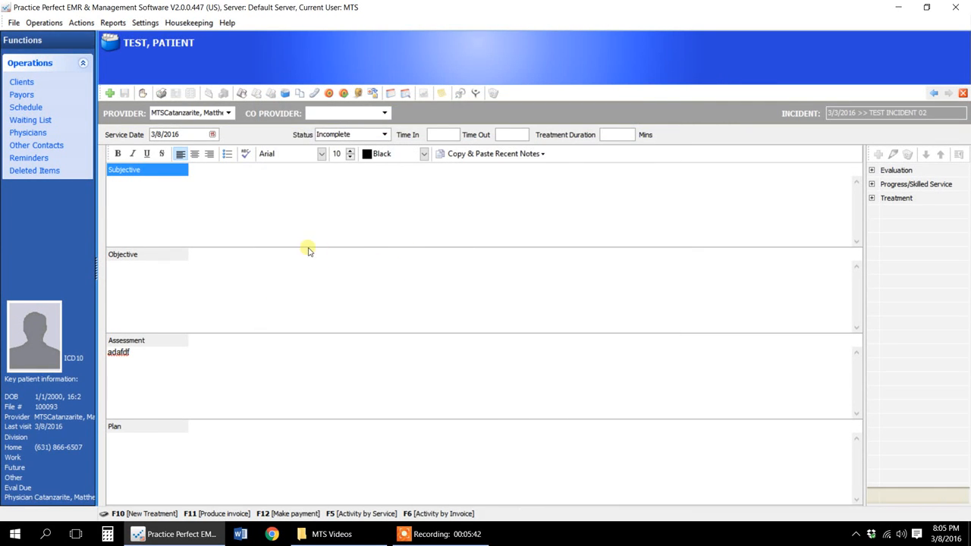
Reopen the treatment entry, add fee code 97116 PT, Gait Training, with all diagnoses, and save it.
click(145, 92)
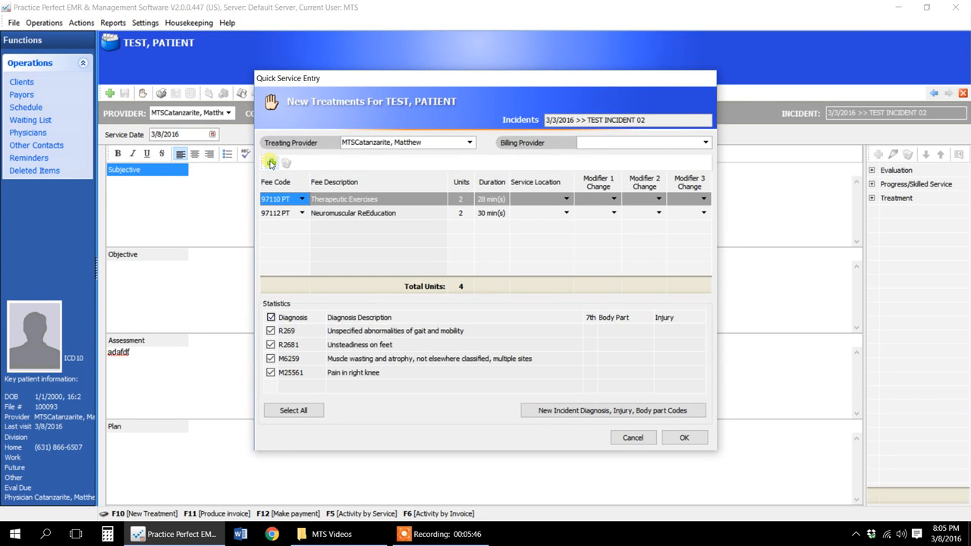
click(271, 163)
click(302, 226)
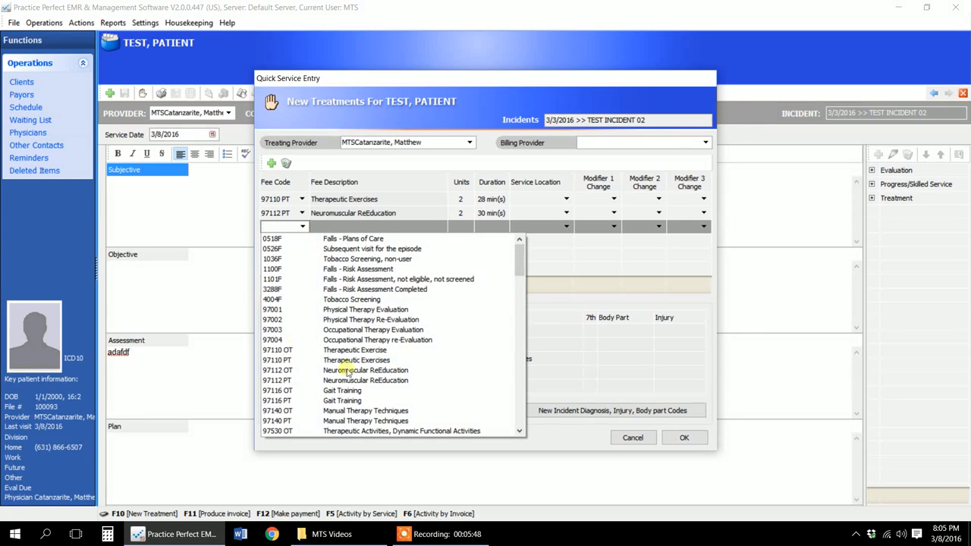
click(353, 400)
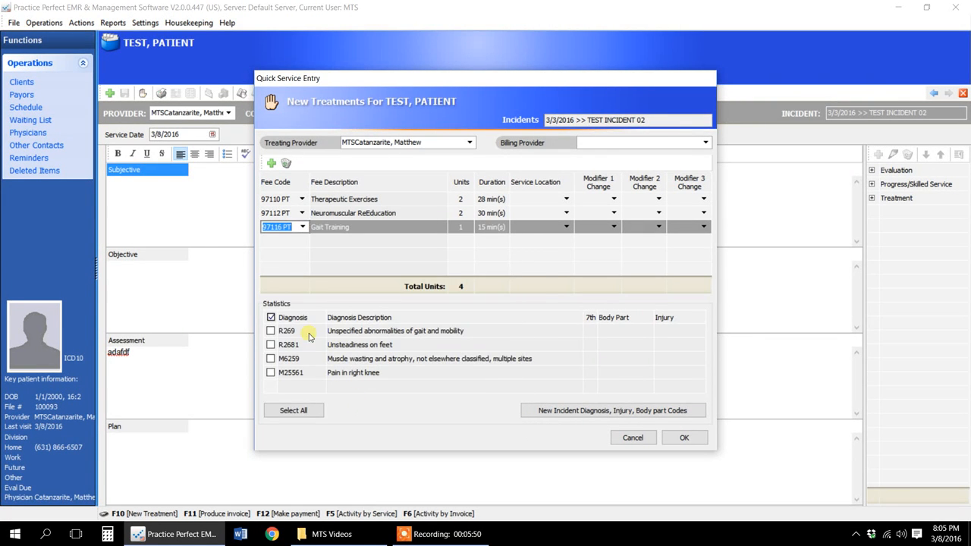
click(360, 255)
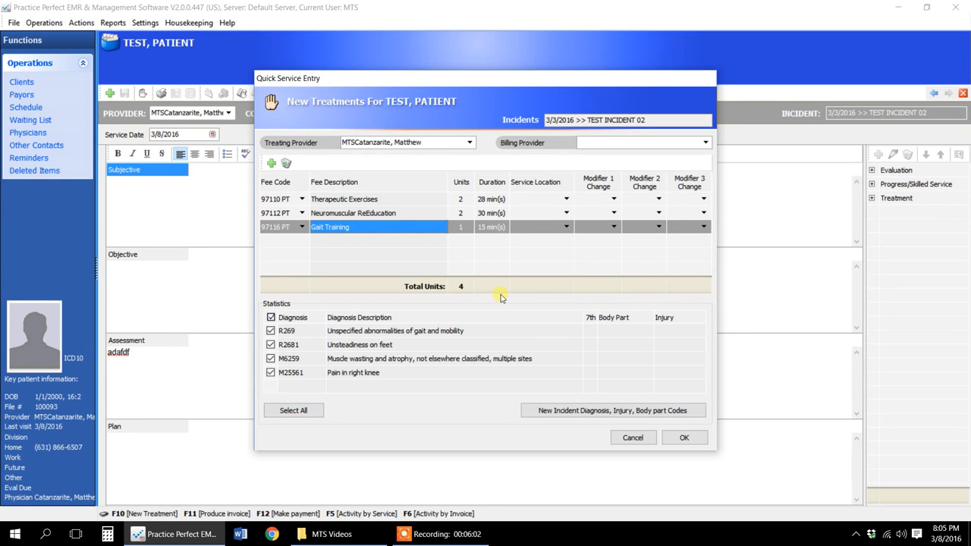
click(683, 438)
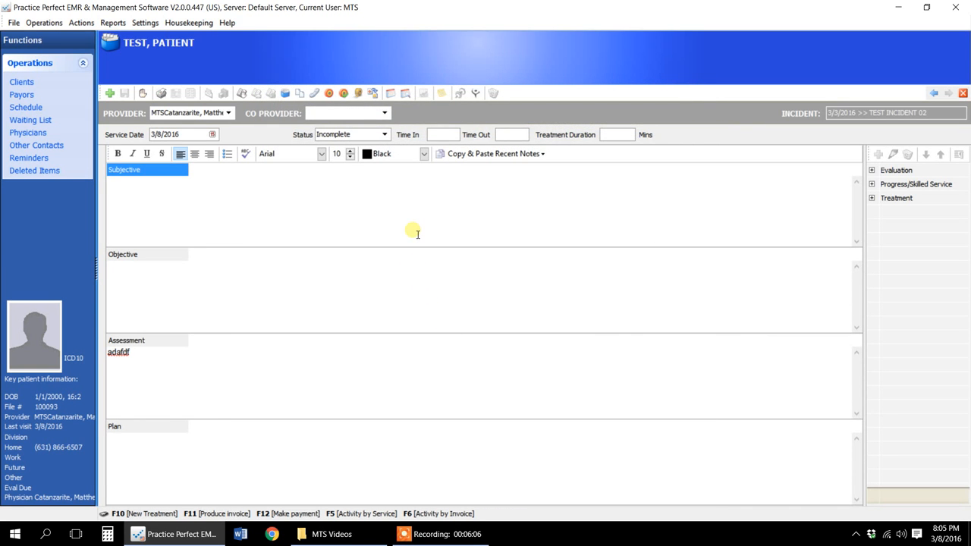
Try setting the 3/8/2016 progress note's status to Complete Signed, but decline the certification.
click(384, 135)
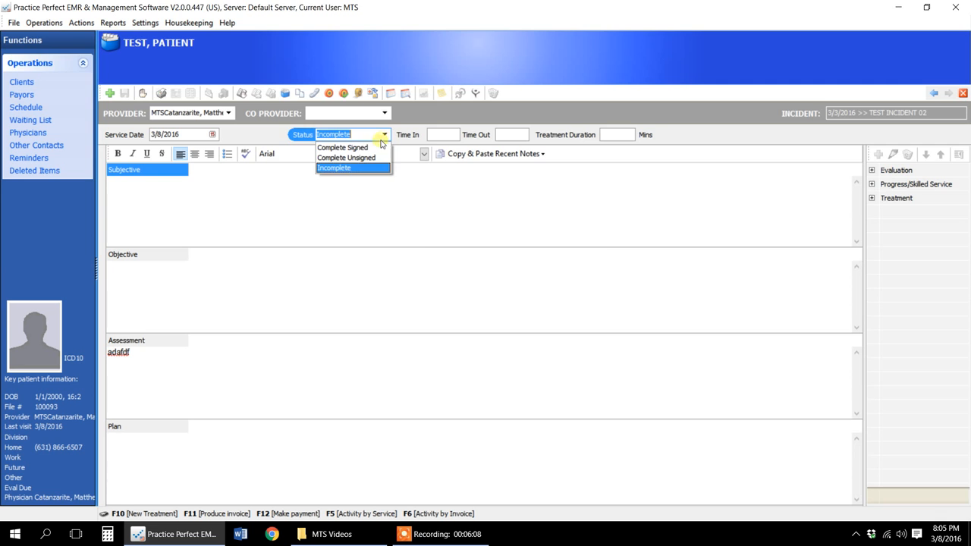
click(365, 147)
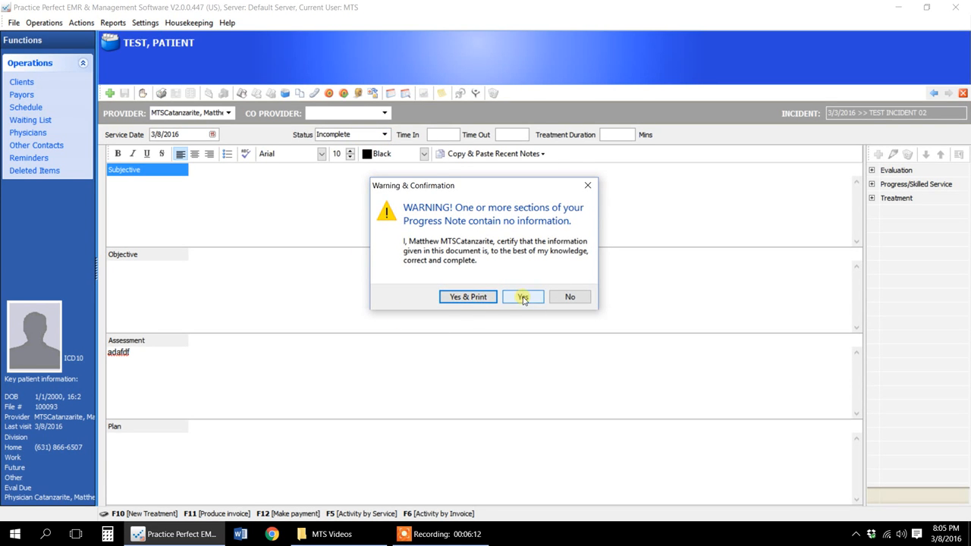
click(579, 298)
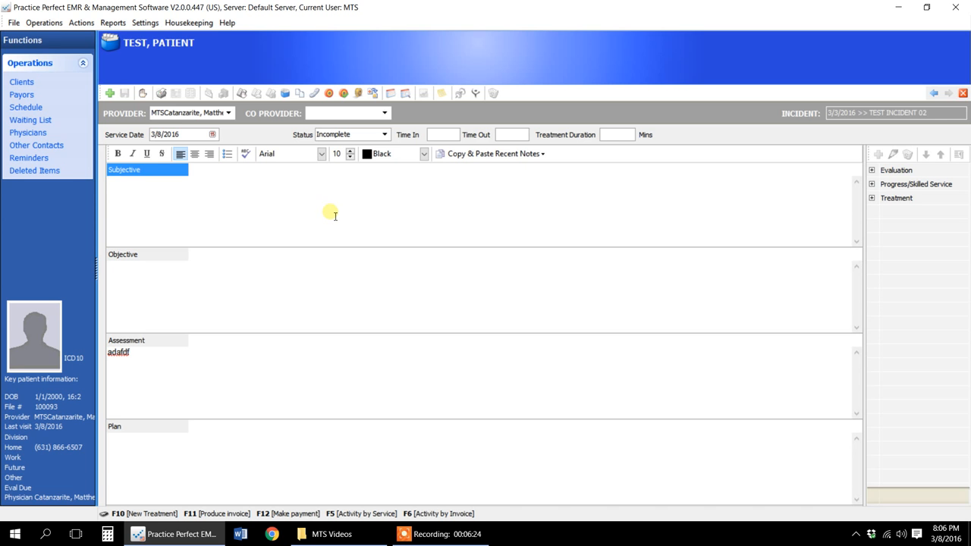
Return to the clients, open the test patient's documents and view the scanned 3/8/2016 Rx prescription document.
click(22, 82)
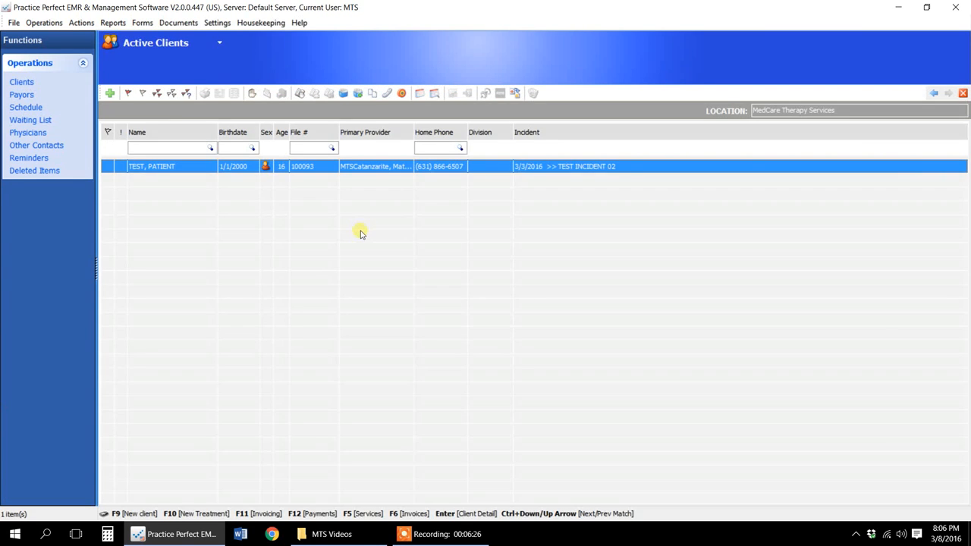
click(373, 94)
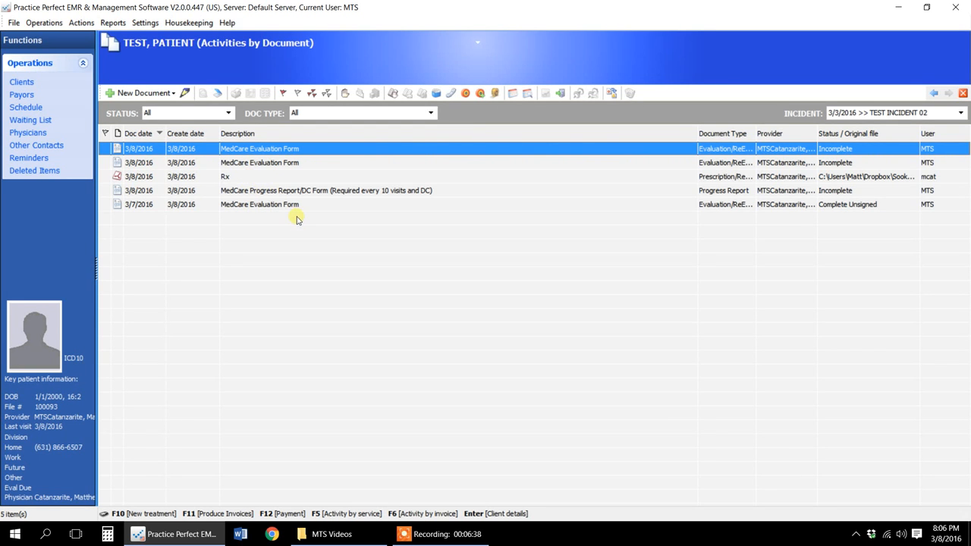
click(233, 178)
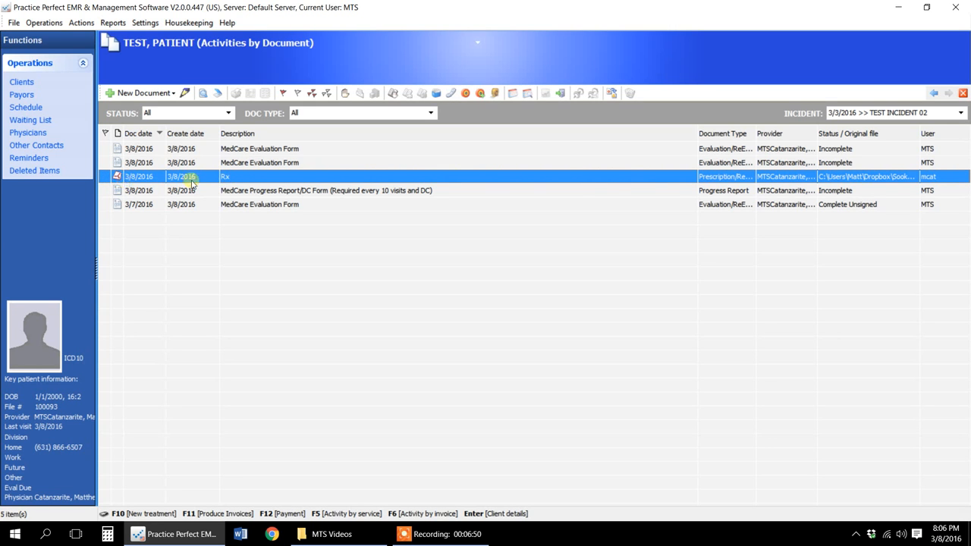
click(226, 177)
click(119, 178)
double_click(235, 178)
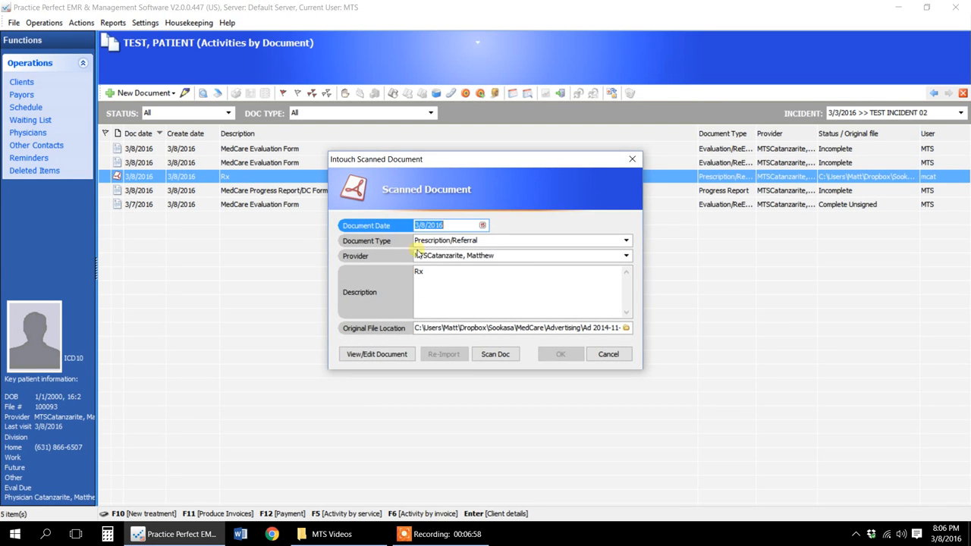
click(381, 355)
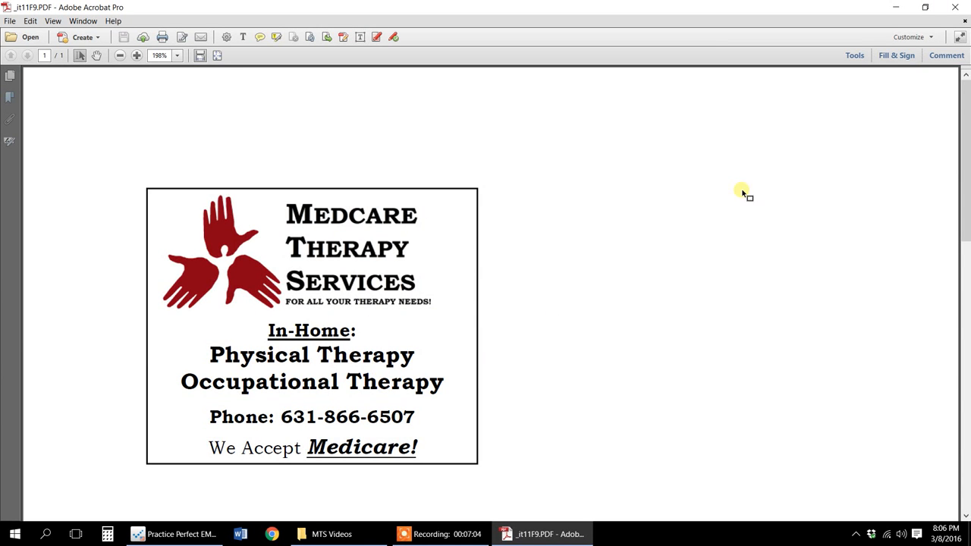
Close the scanned Rx document and create a new MedCare Progress Report/DC Form for the test patient.
click(958, 9)
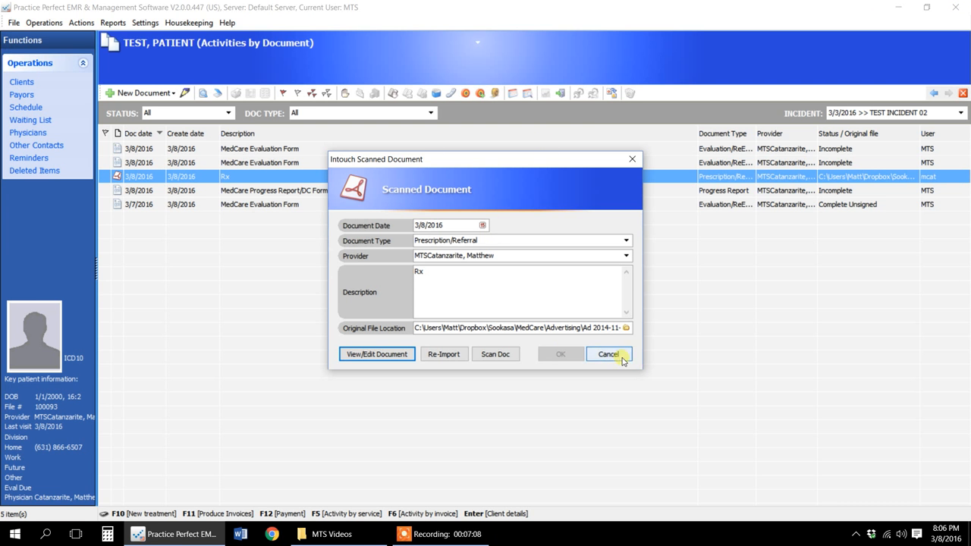
click(619, 356)
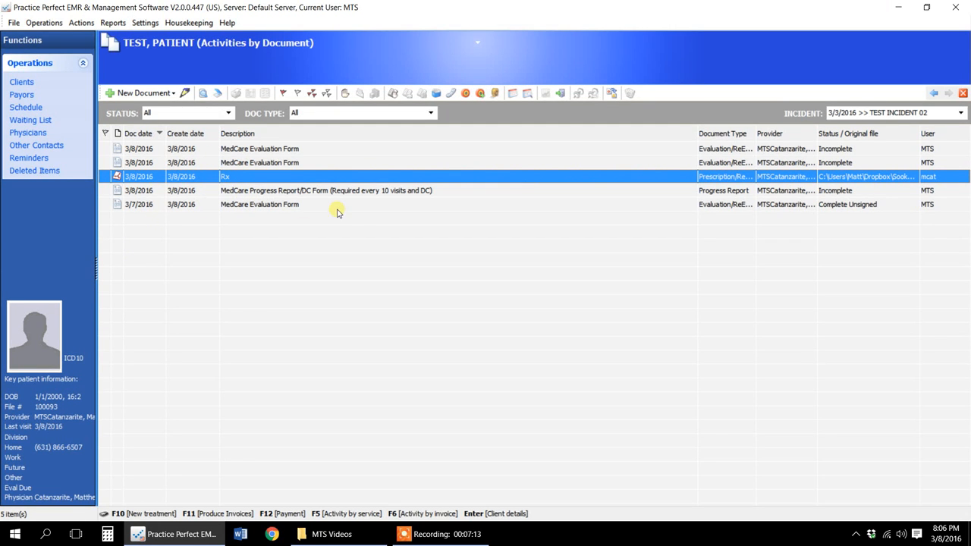
click(253, 193)
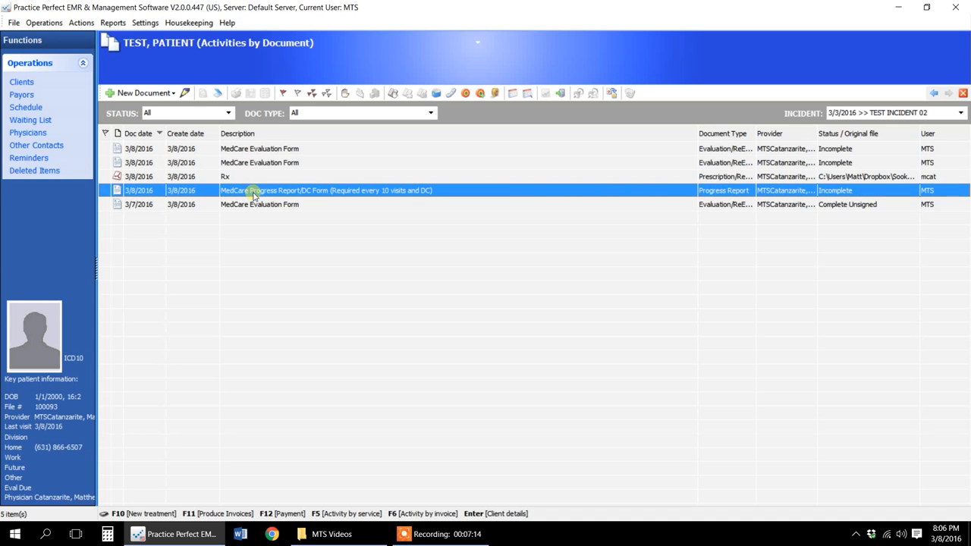
click(163, 94)
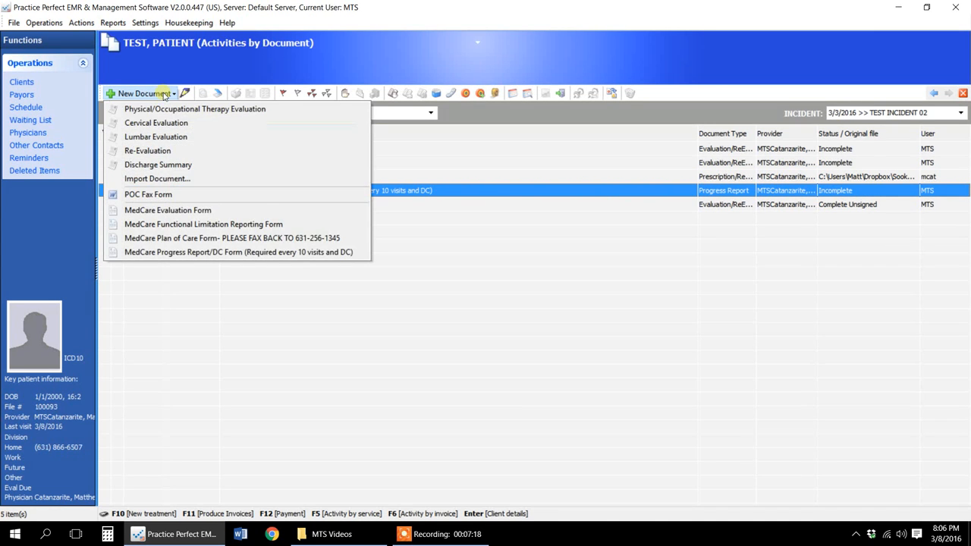
click(202, 252)
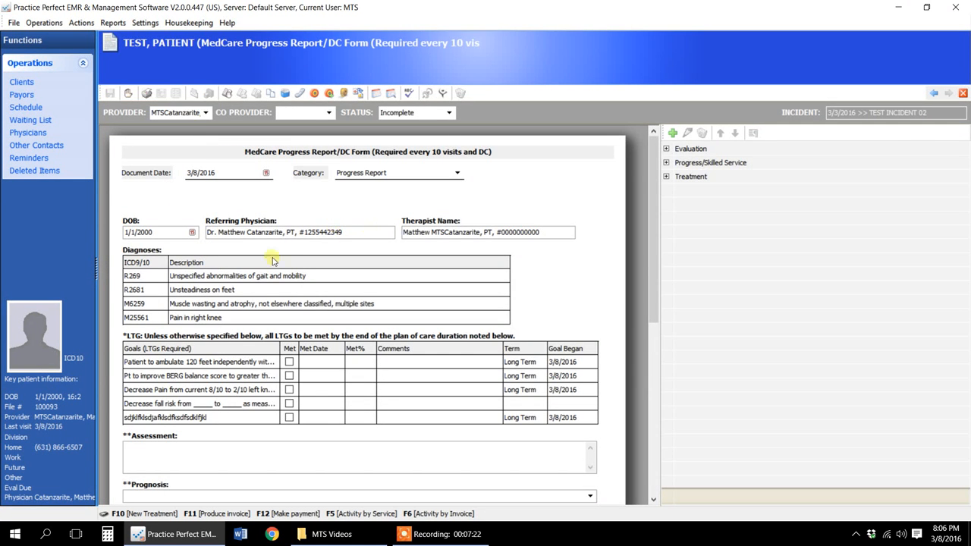
Add the comment "this is how I've progressed...." to the Gait 01 ambulation goal in the incident goals and save it.
scroll(471, 343, down, 5)
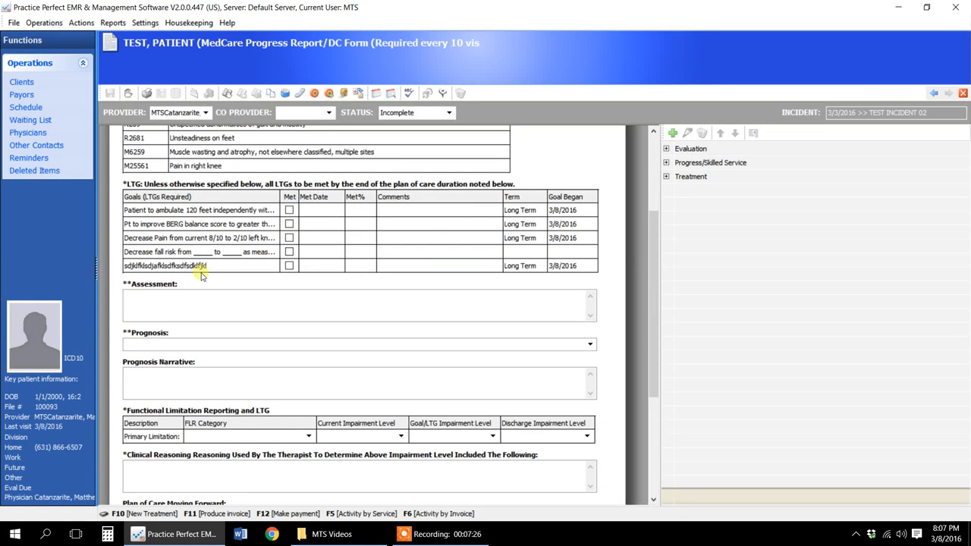
click(402, 214)
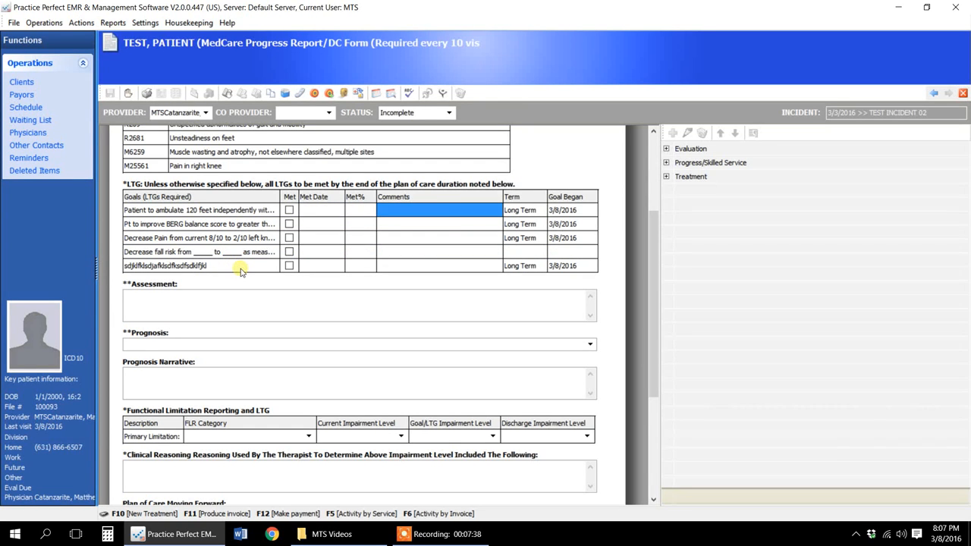
click(329, 94)
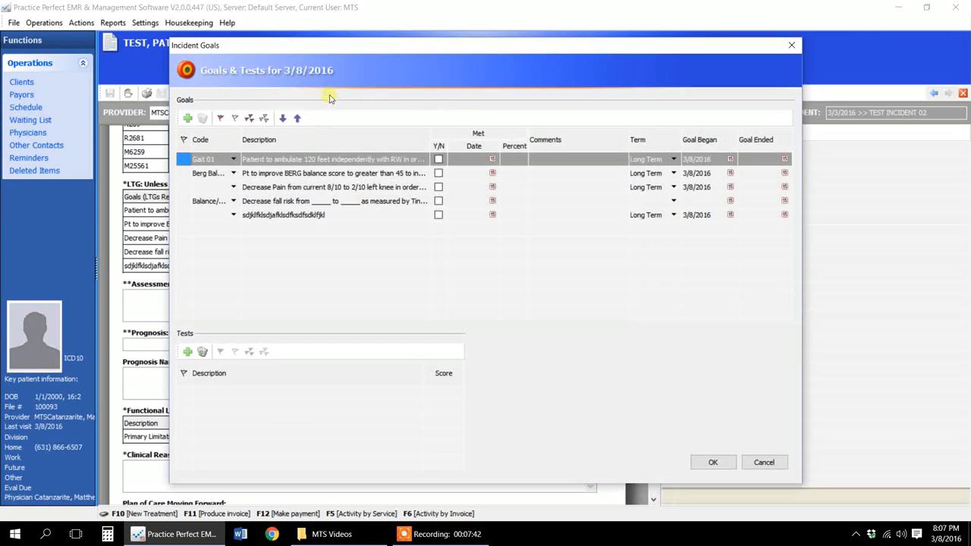
click(544, 160)
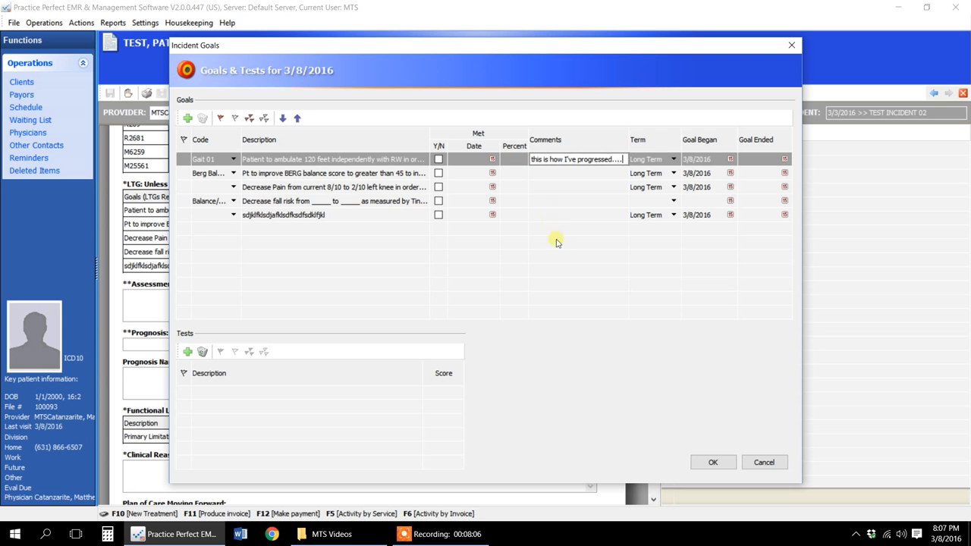
click(710, 462)
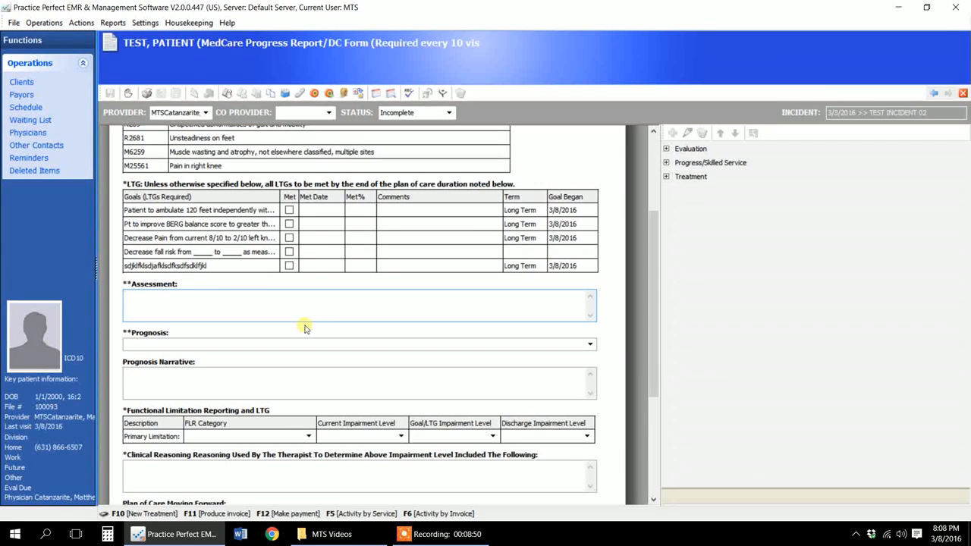
Examine the progress report's prognosis, functional limitation category options, impairment levels, clinical reasoning and plan of care fields.
click(404, 386)
scroll(413, 393, down, 1)
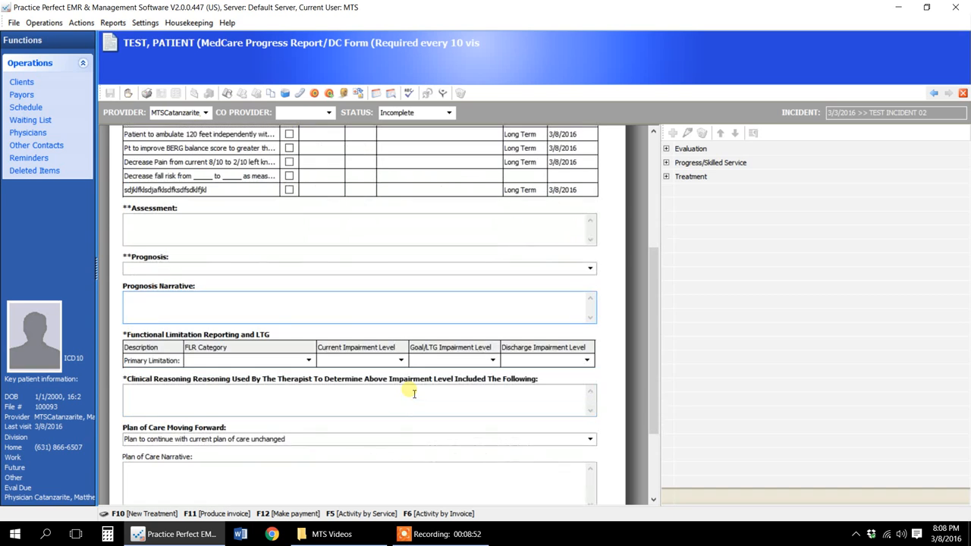
click(309, 361)
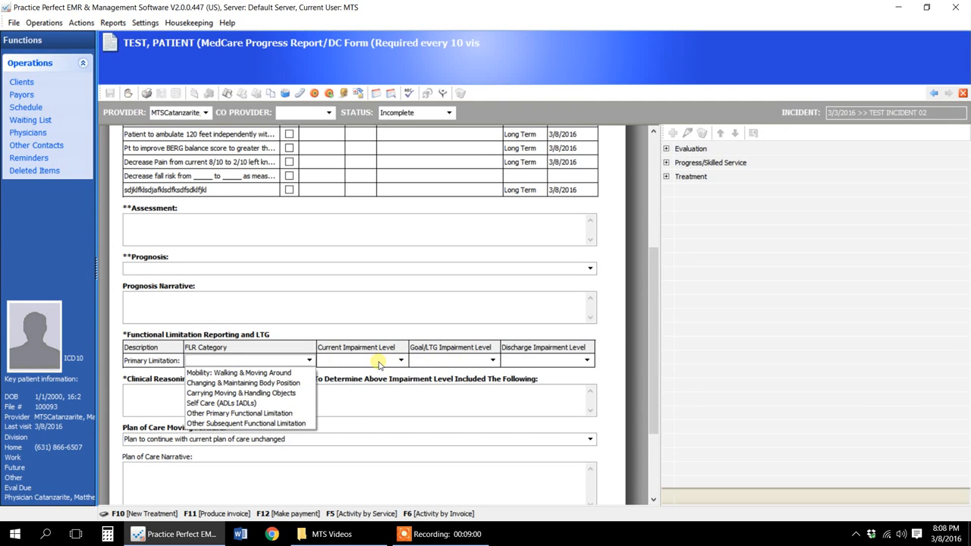
click(464, 354)
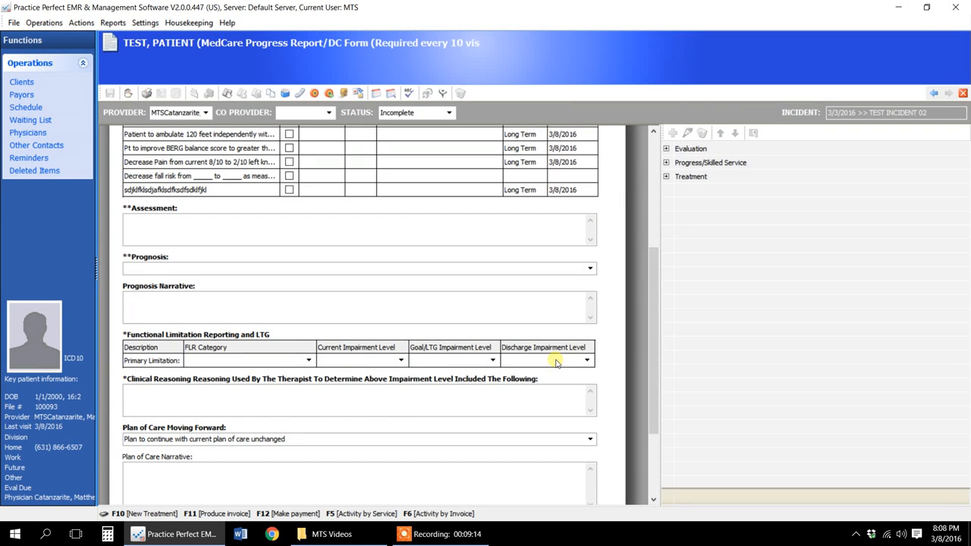
click(471, 404)
scroll(600, 455, down, 1)
click(451, 405)
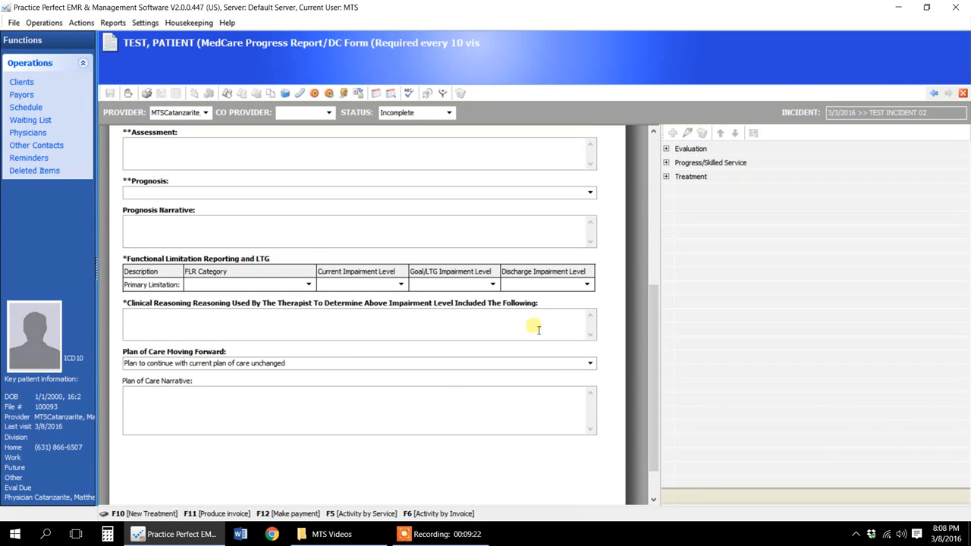
Try to set the progress report's status to Complete Signed, but decline the certification.
click(449, 113)
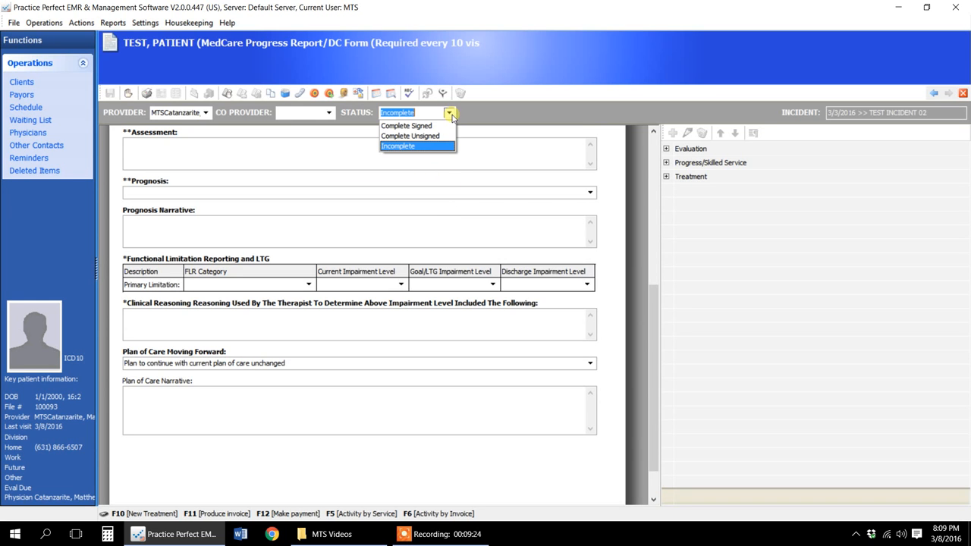
click(416, 126)
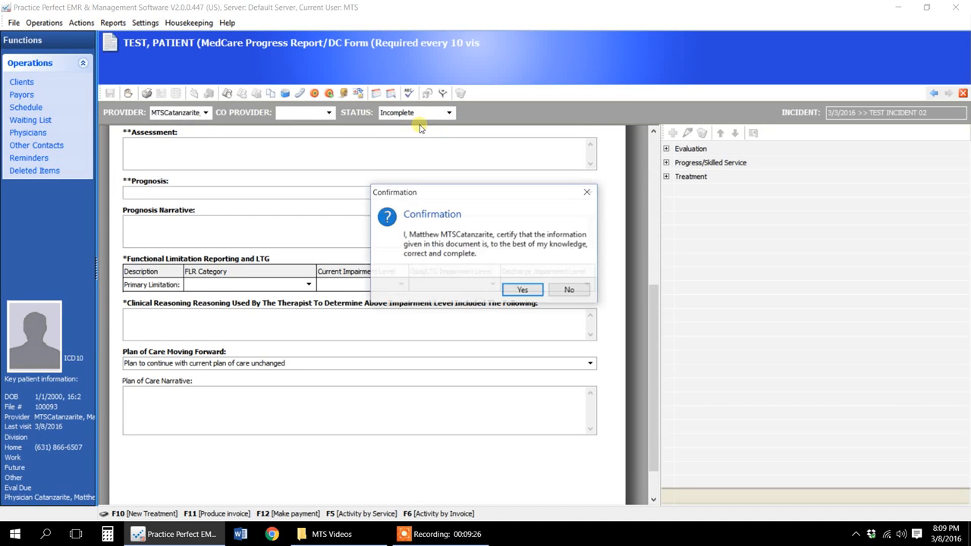
click(569, 289)
click(436, 192)
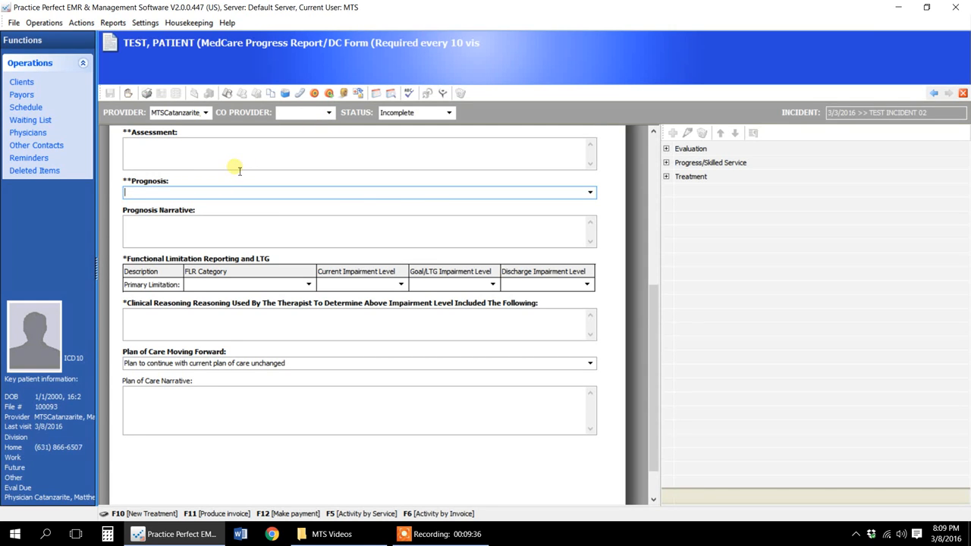
Reopen the test patient's documents from the clients and create a new MedCare Functional Limitation Reporting Form.
click(23, 82)
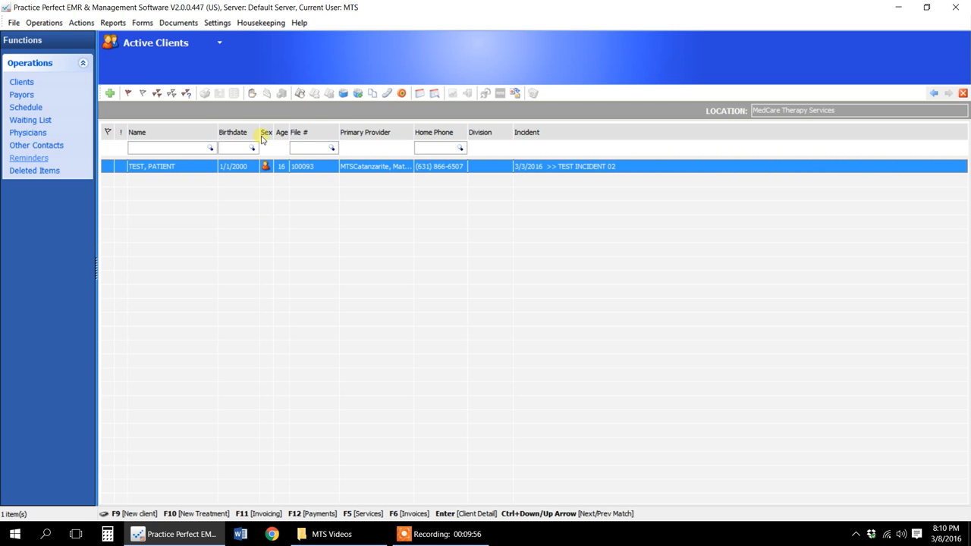
click(374, 96)
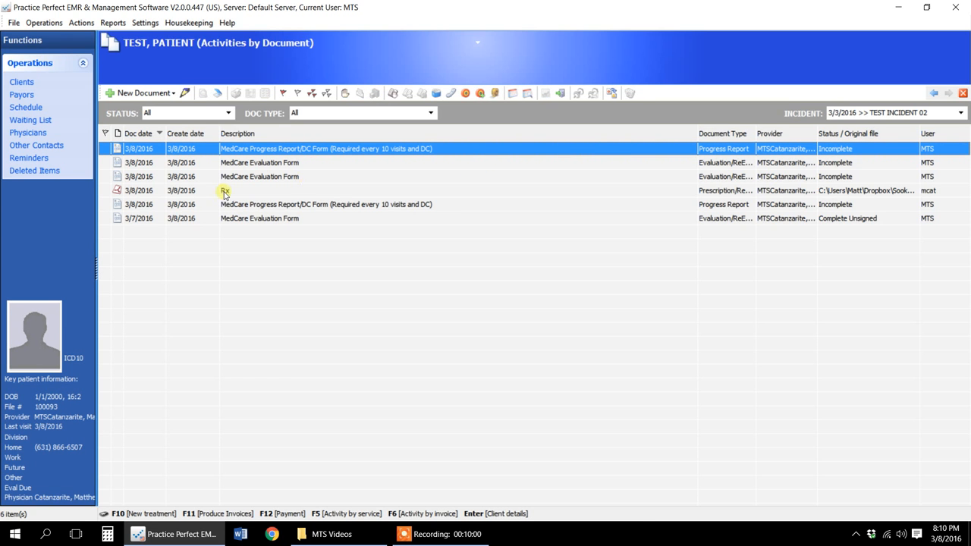
click(153, 94)
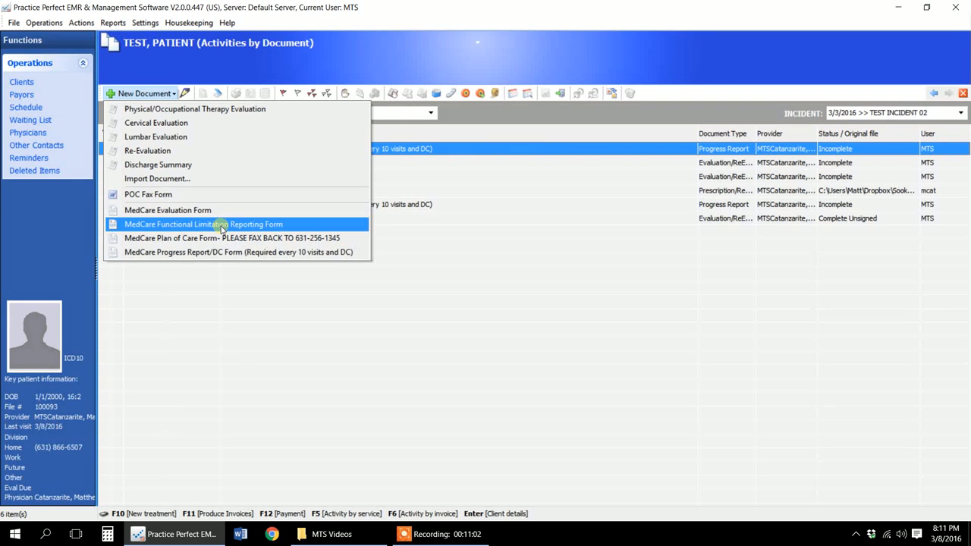
click(169, 226)
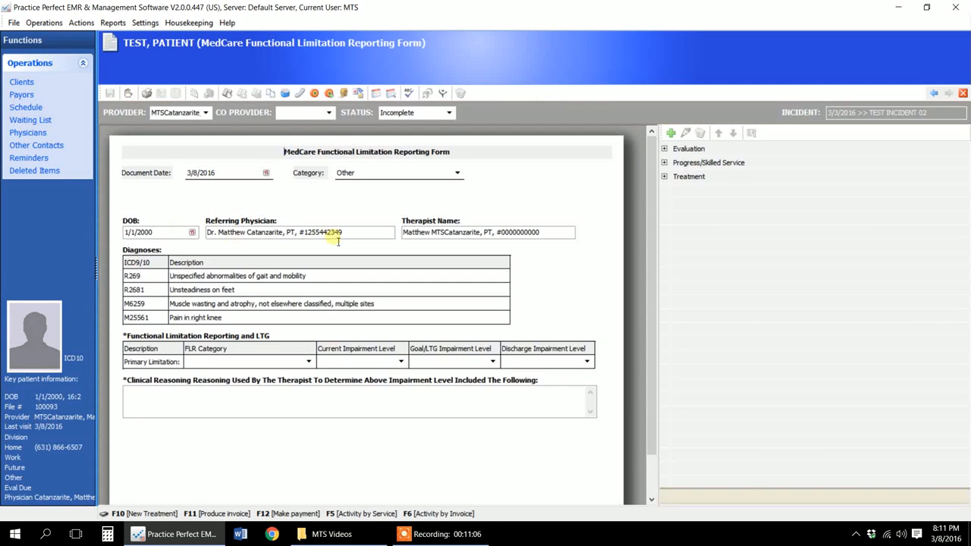
Set the primary limitation's FLR category to Mobility: Walking & Moving Around and return to the patient's documents.
click(303, 362)
click(269, 374)
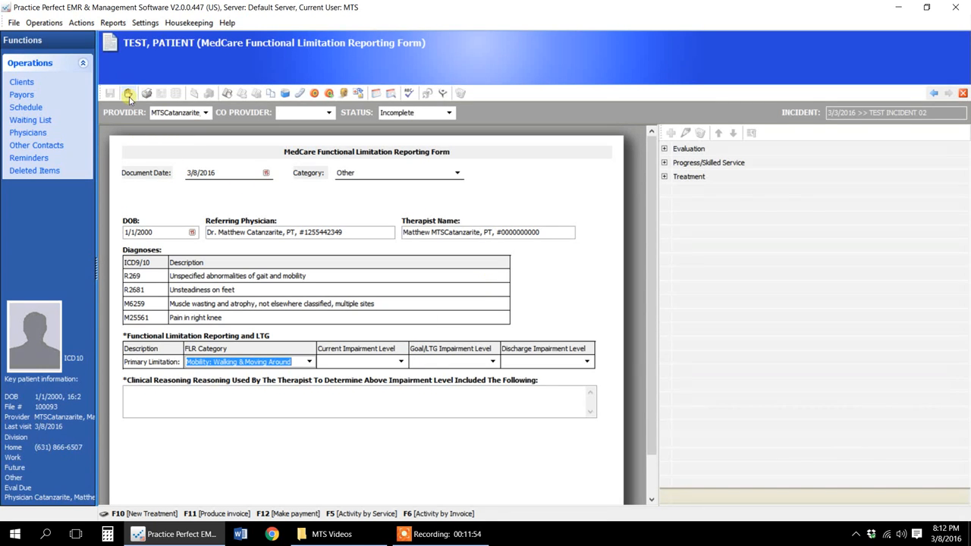
click(271, 92)
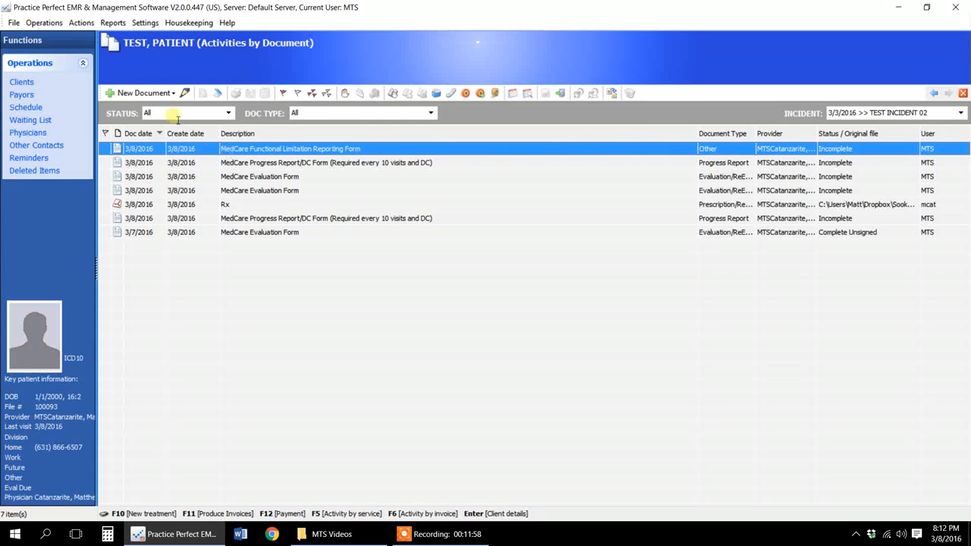
Create a new MedCare Plan of Care Form for the test patient and review its goals and plan of care section.
click(162, 93)
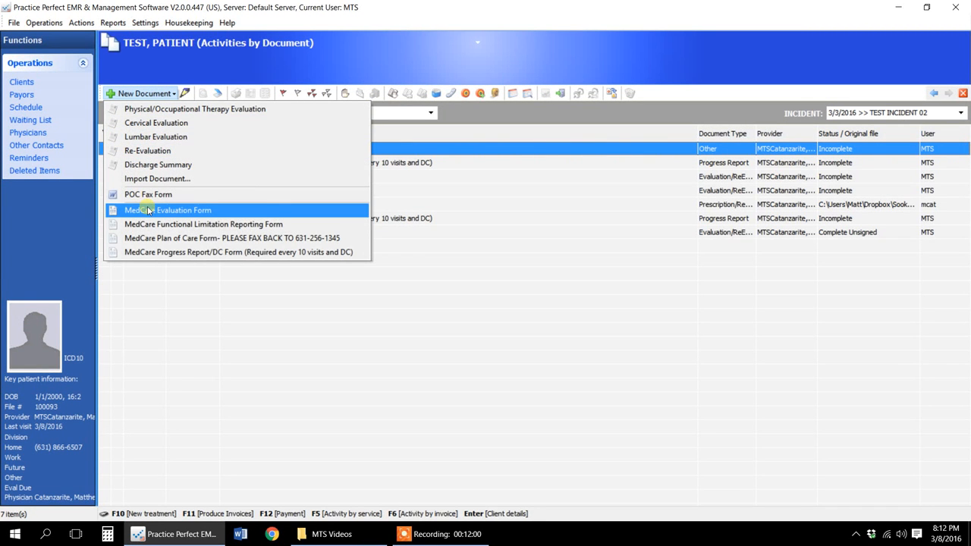
click(269, 239)
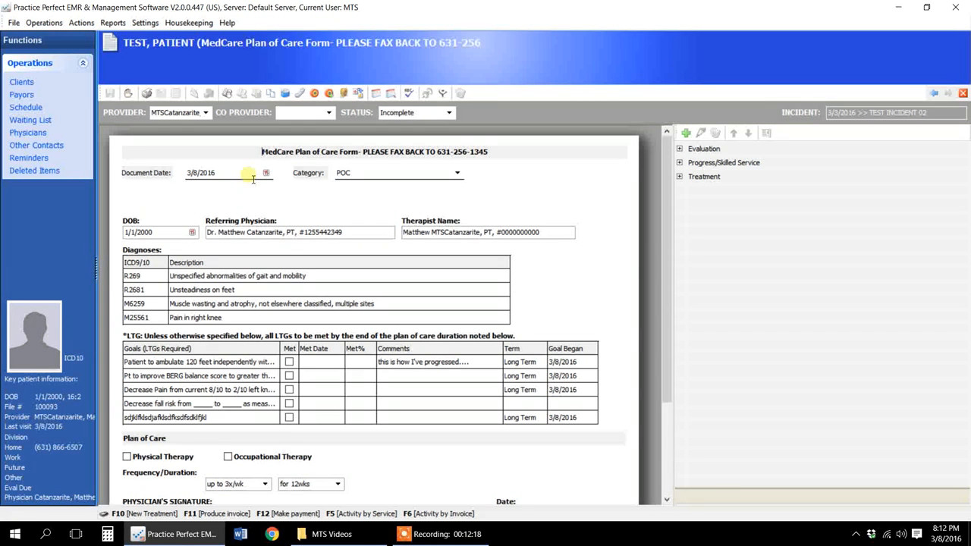
scroll(341, 258, down, 2)
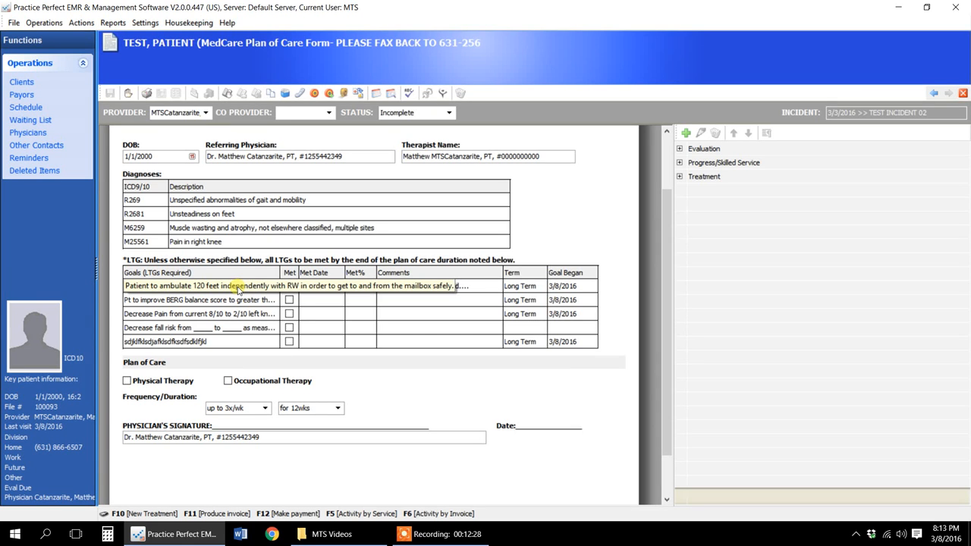
Try rewriting the Gait 01 goal's description in the incident goals, then cancel the changes.
click(329, 94)
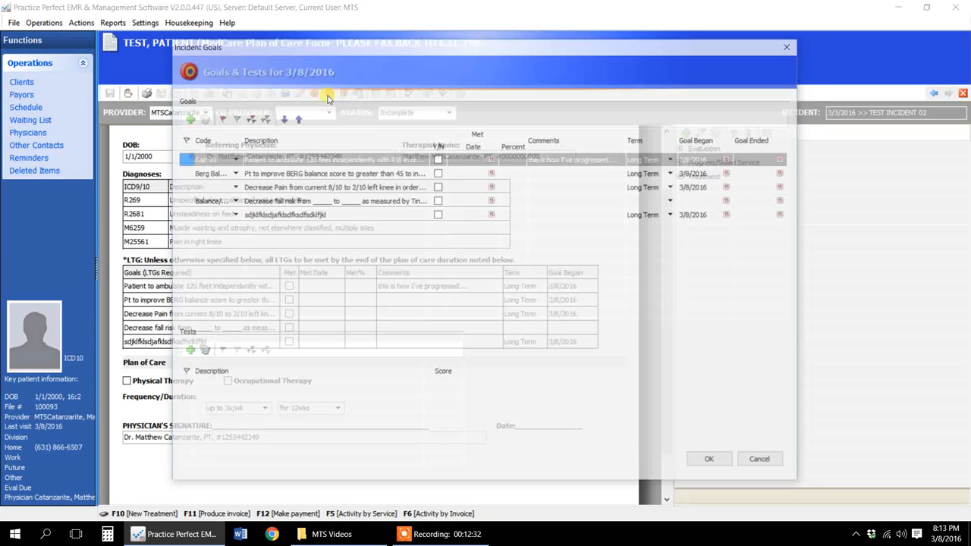
click(278, 161)
text(sd)
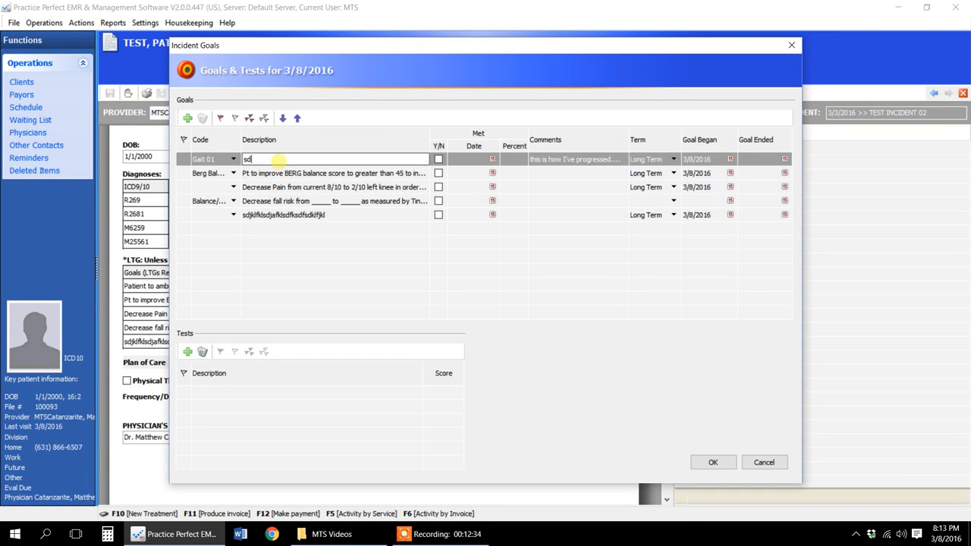
key(BackSpace)
key(BackSpace)
key(BackSpace)
key(BackSpace)
key(BackSpace)
key(BackSpace)
click(759, 464)
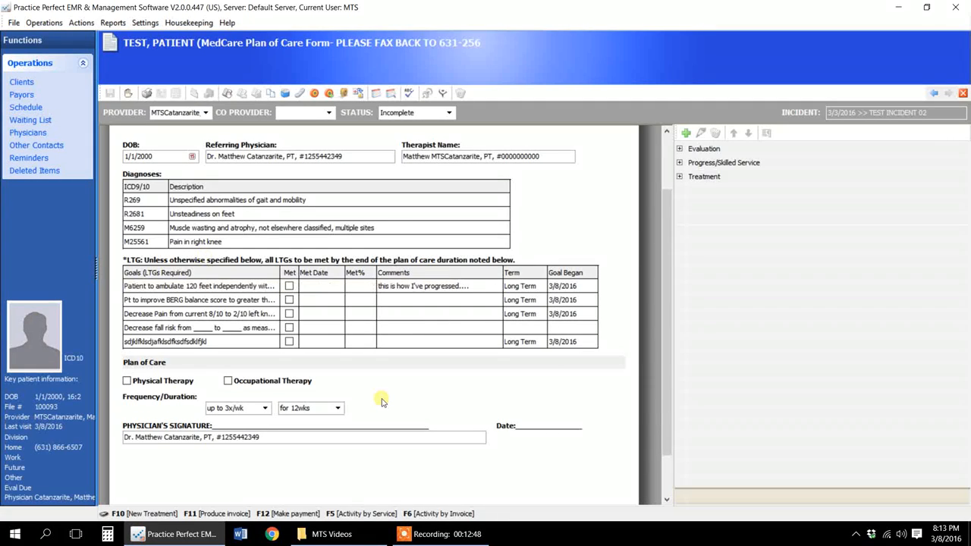
Set the plan of care to Physical Therapy, up to 2x/wk for 3wks, and return to the patient's documents.
click(127, 381)
click(264, 408)
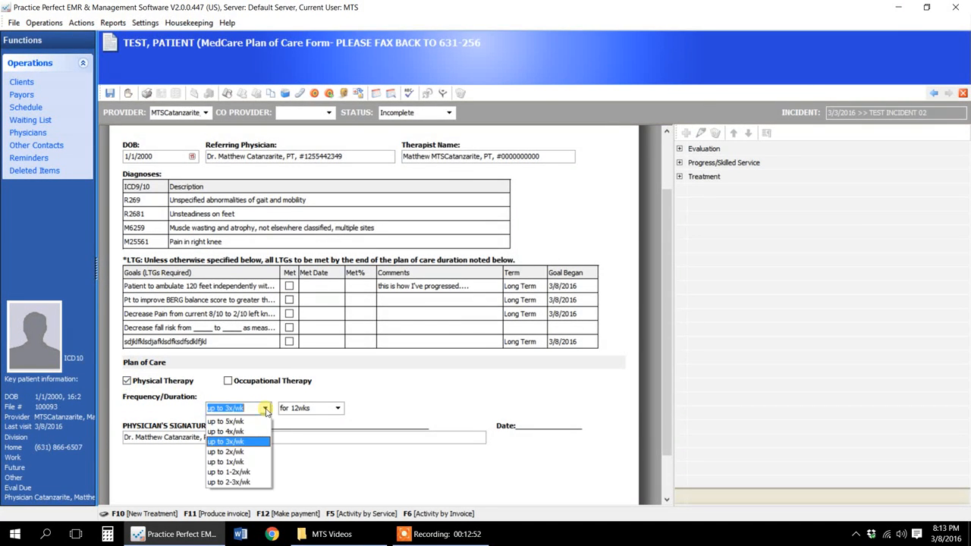
click(231, 451)
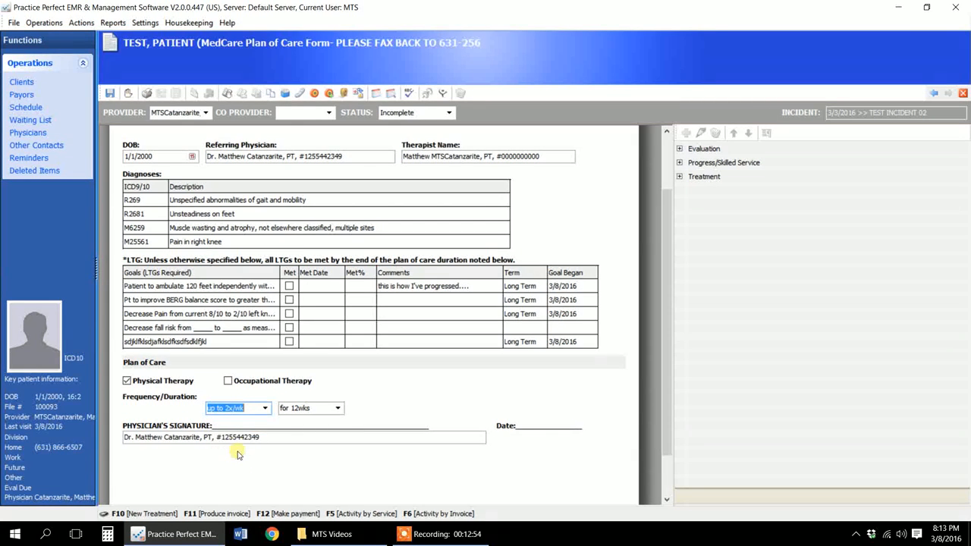
click(337, 408)
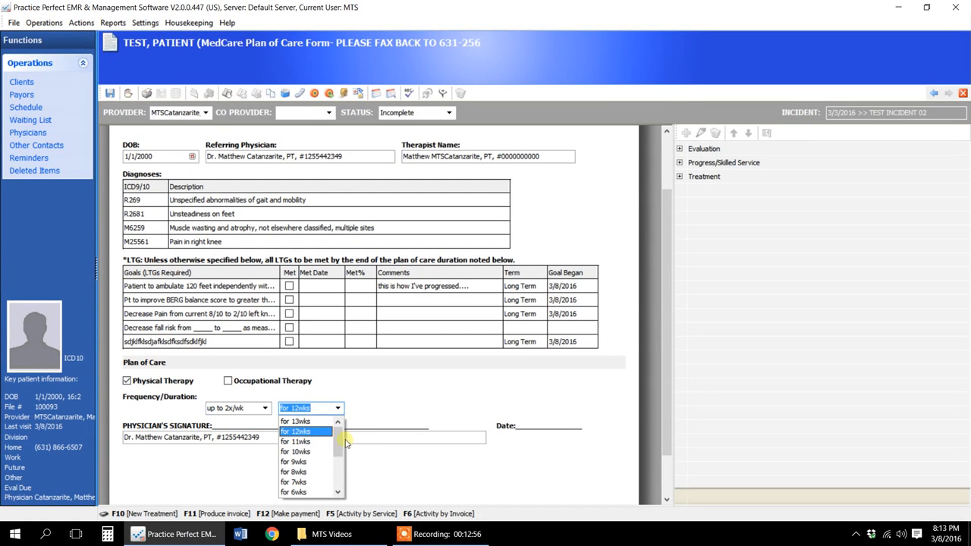
scroll(337, 488, down, 3)
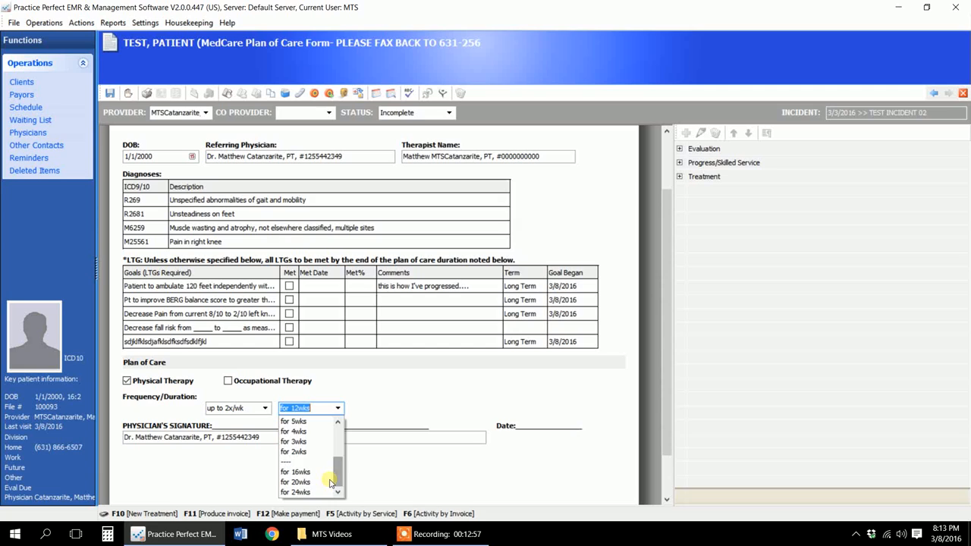
click(300, 445)
click(396, 405)
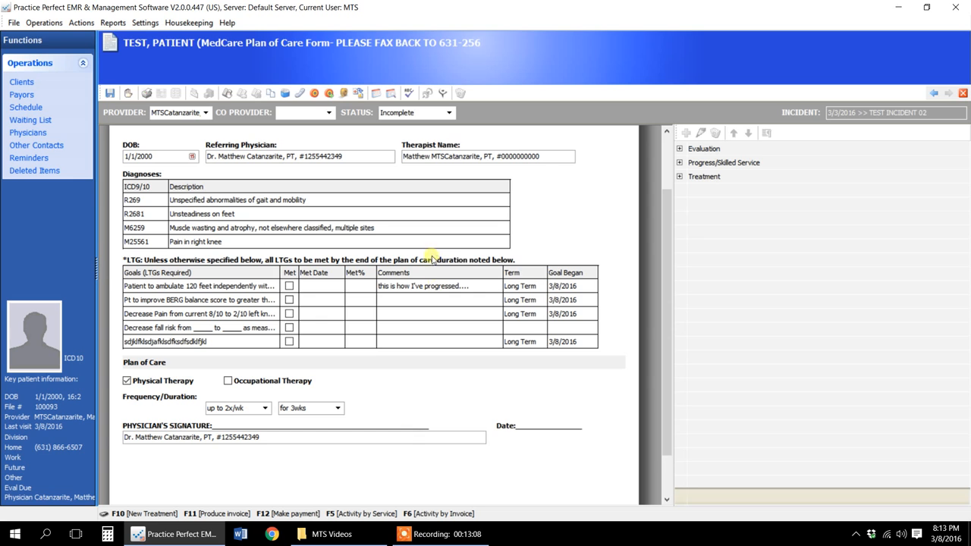
click(272, 94)
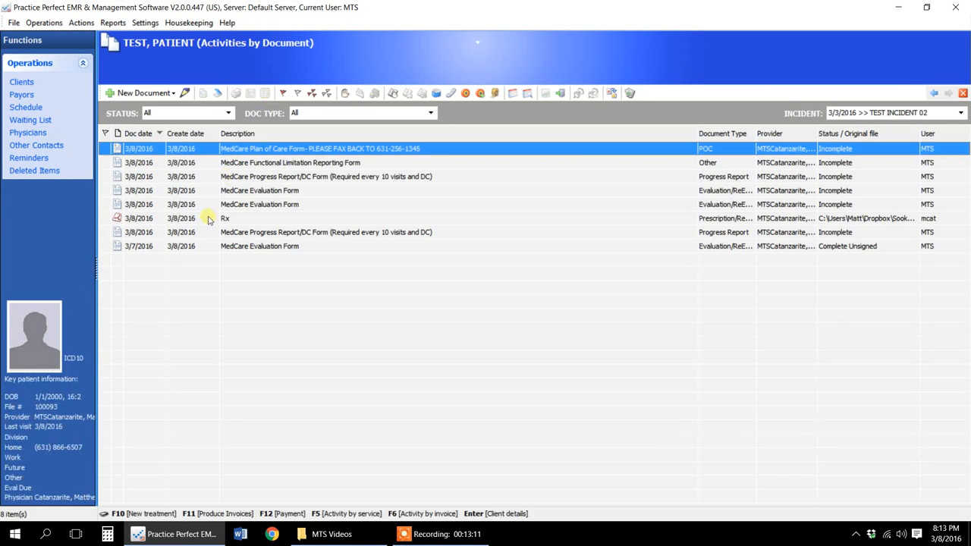
Open the choice of new document types for the test patient.
click(164, 94)
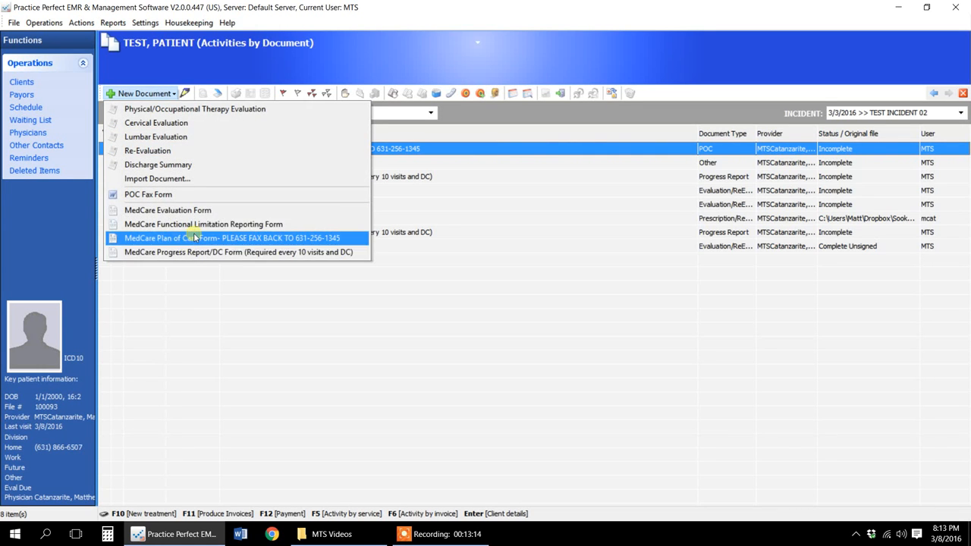